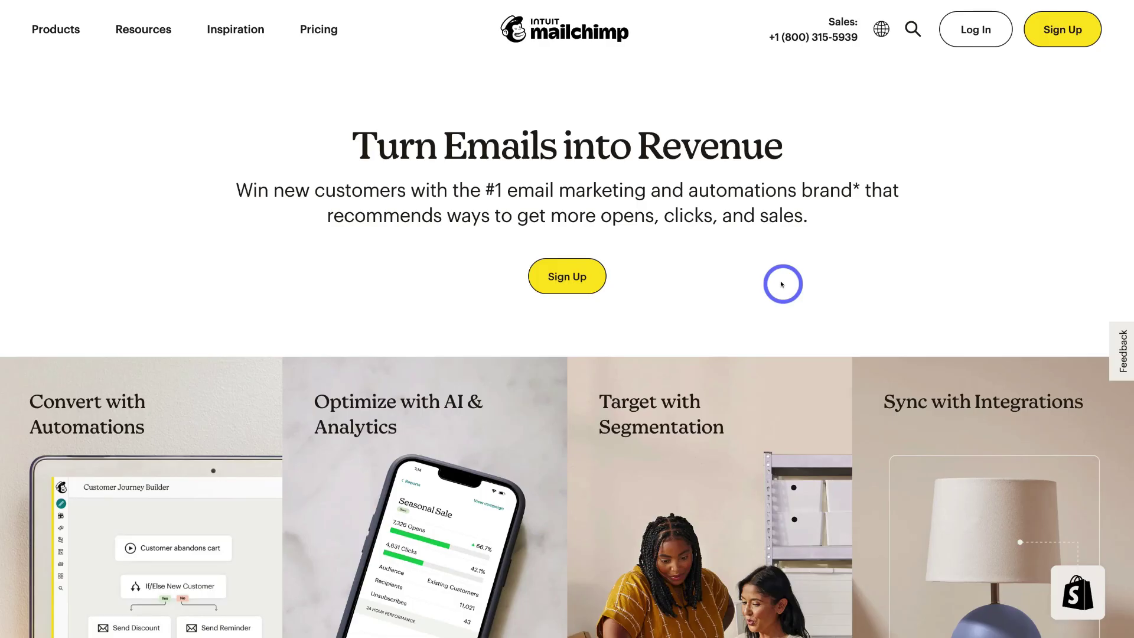
# Log in to the account and review the available methods for adding contacts, returning to the audience dashboard.
pyautogui.click(978, 30)
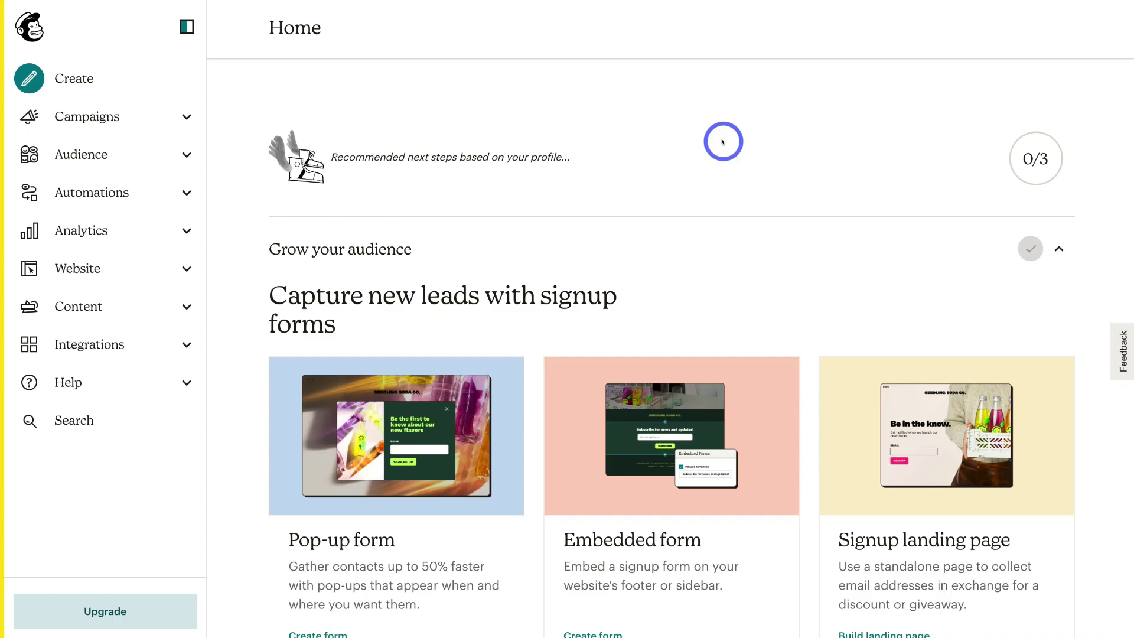
pyautogui.click(135, 159)
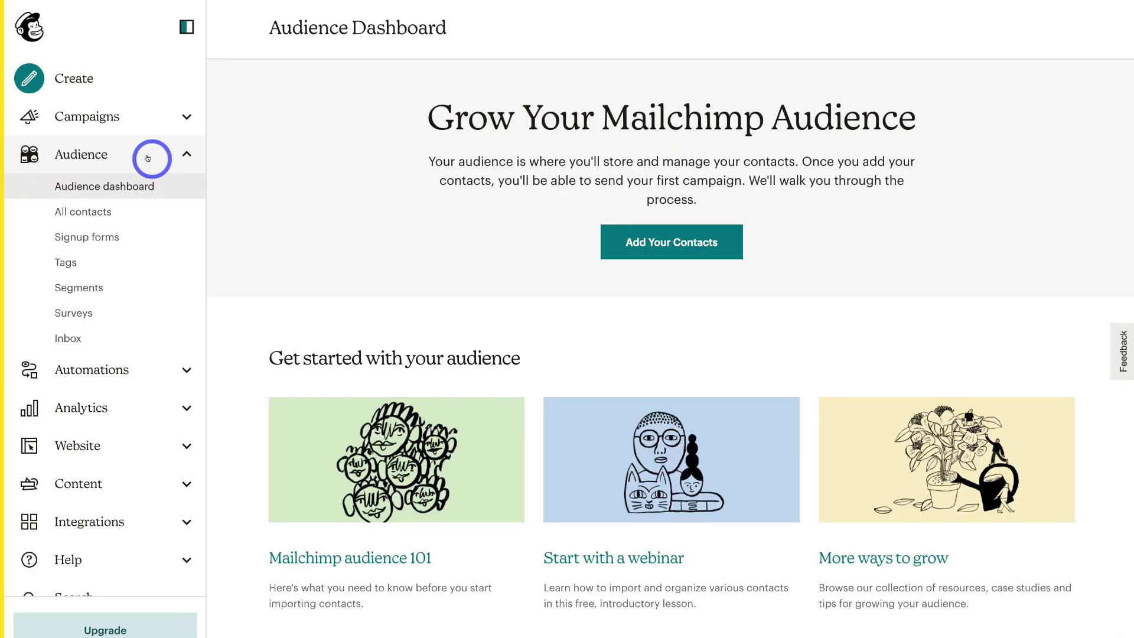
pyautogui.click(696, 255)
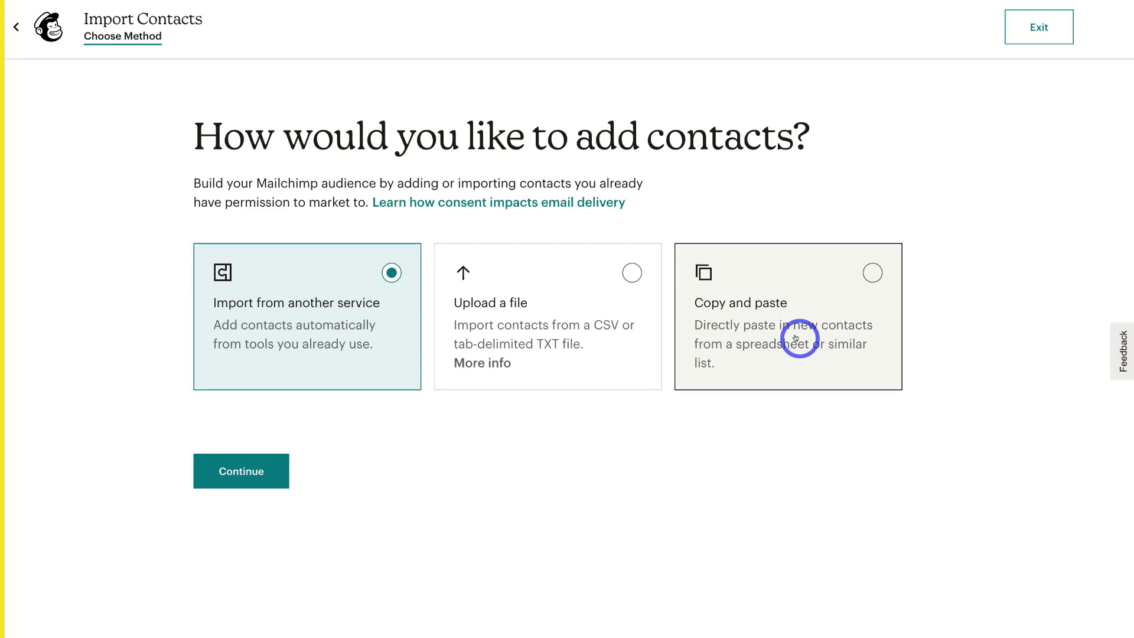
pyautogui.click(1040, 32)
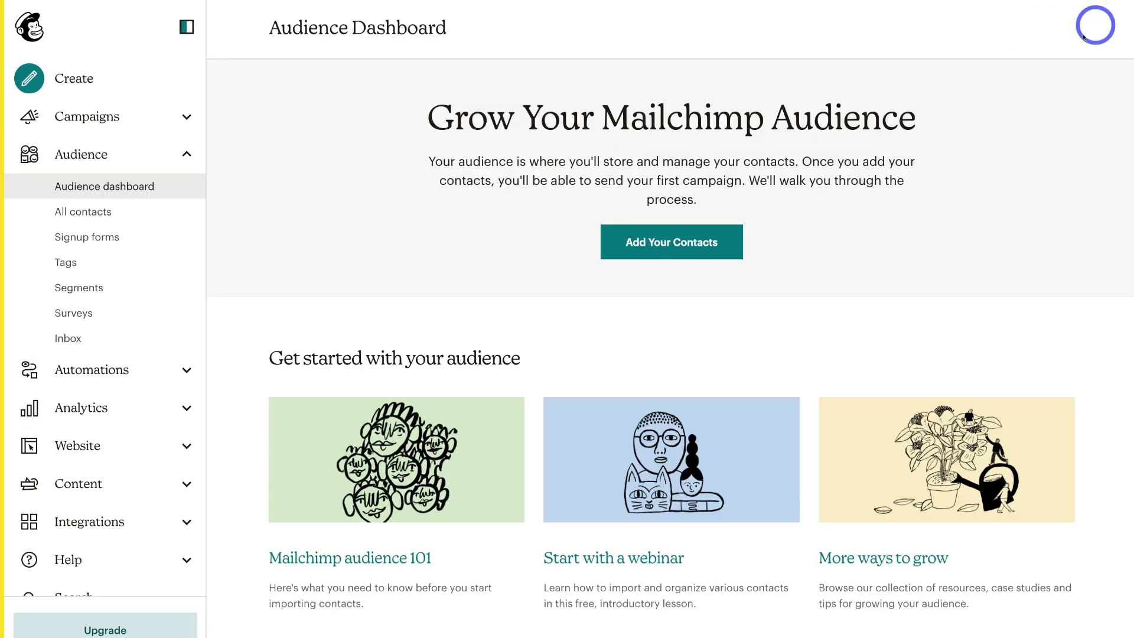
# Manually subscribe one contact with their e-mail and New Zealand address, confirm permission to email them, and open the audience overview.
pyautogui.click(126, 214)
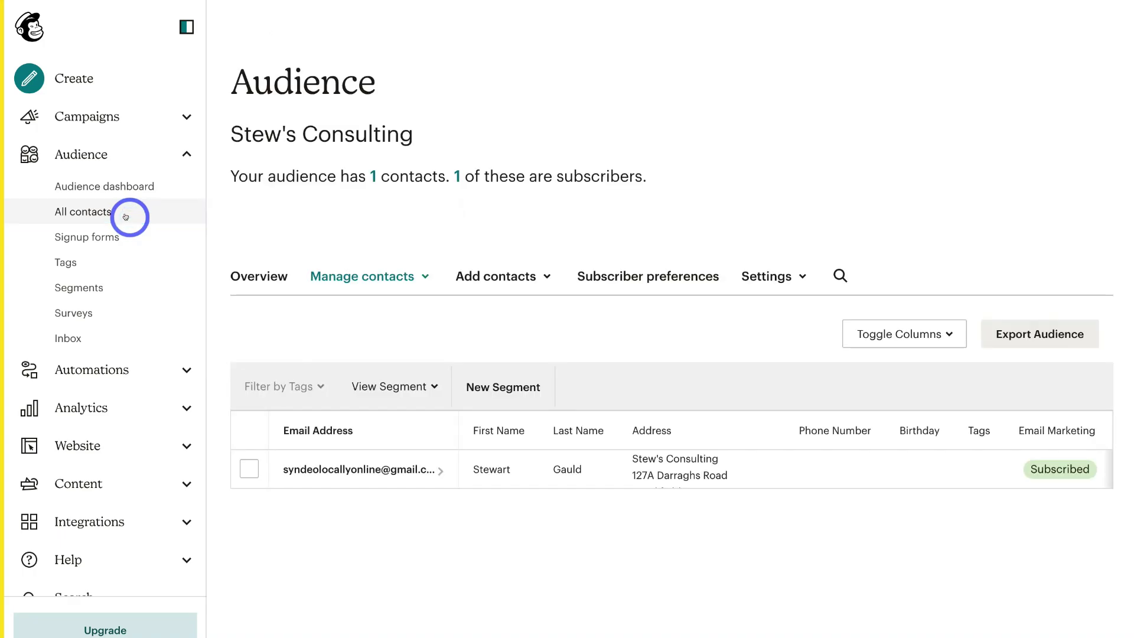
pyautogui.click(520, 277)
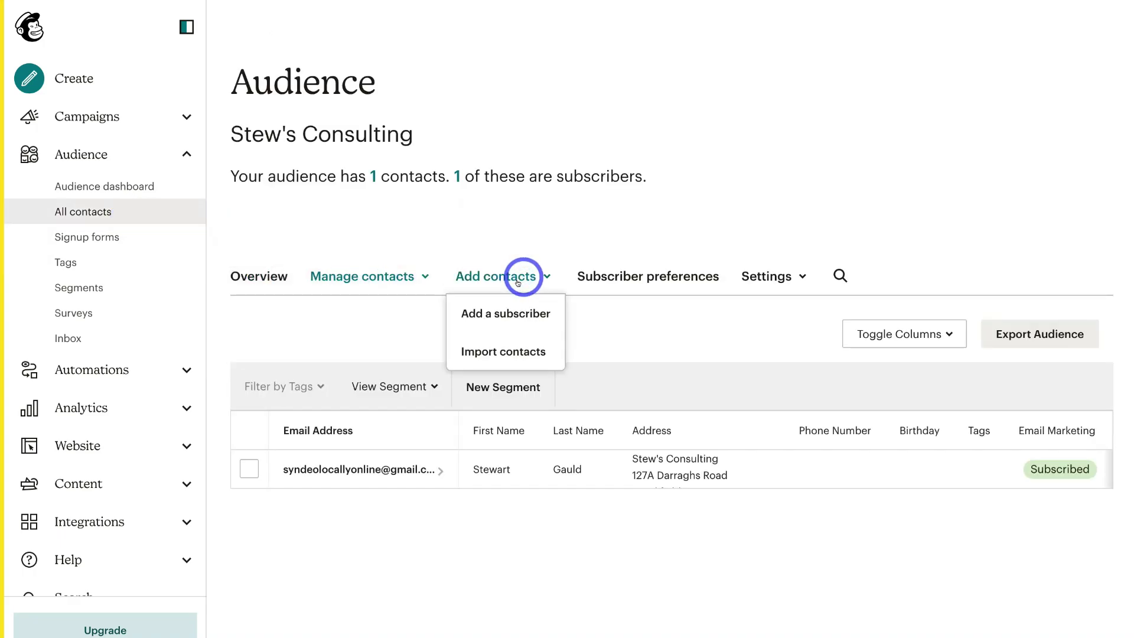
pyautogui.click(538, 312)
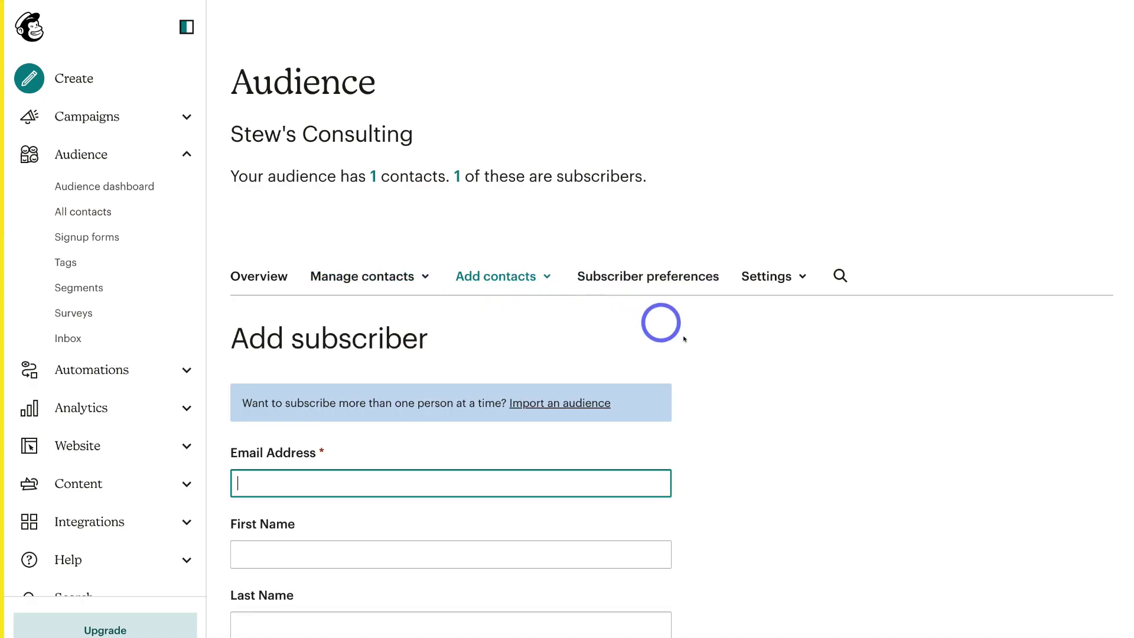
pyautogui.scroll(-3, 715, 372)
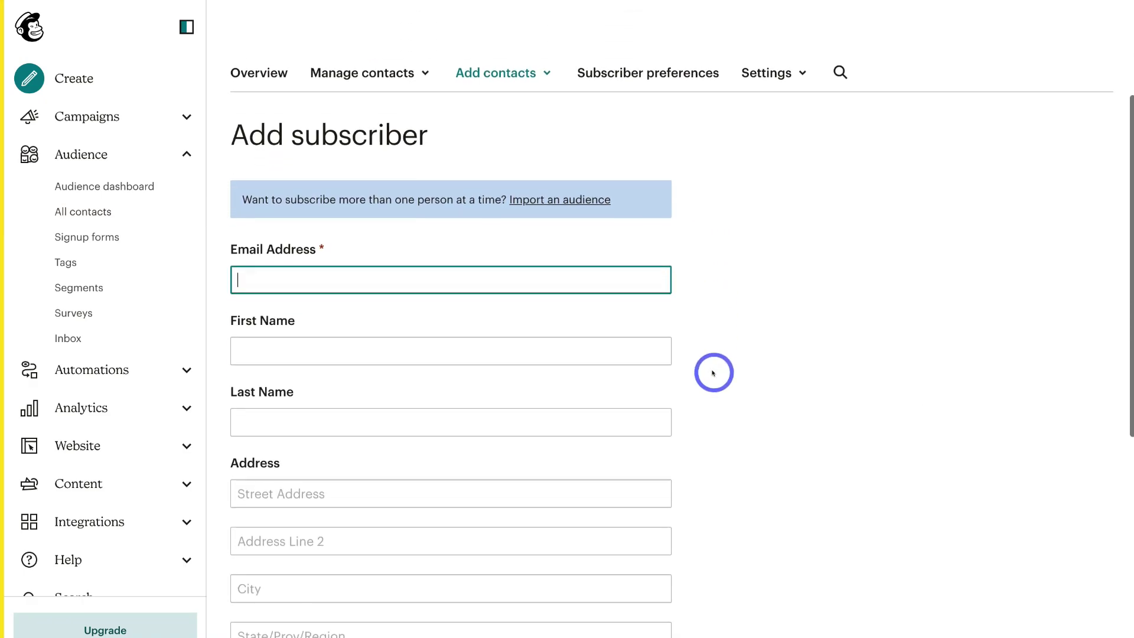
pyautogui.scroll(-3, 713, 373)
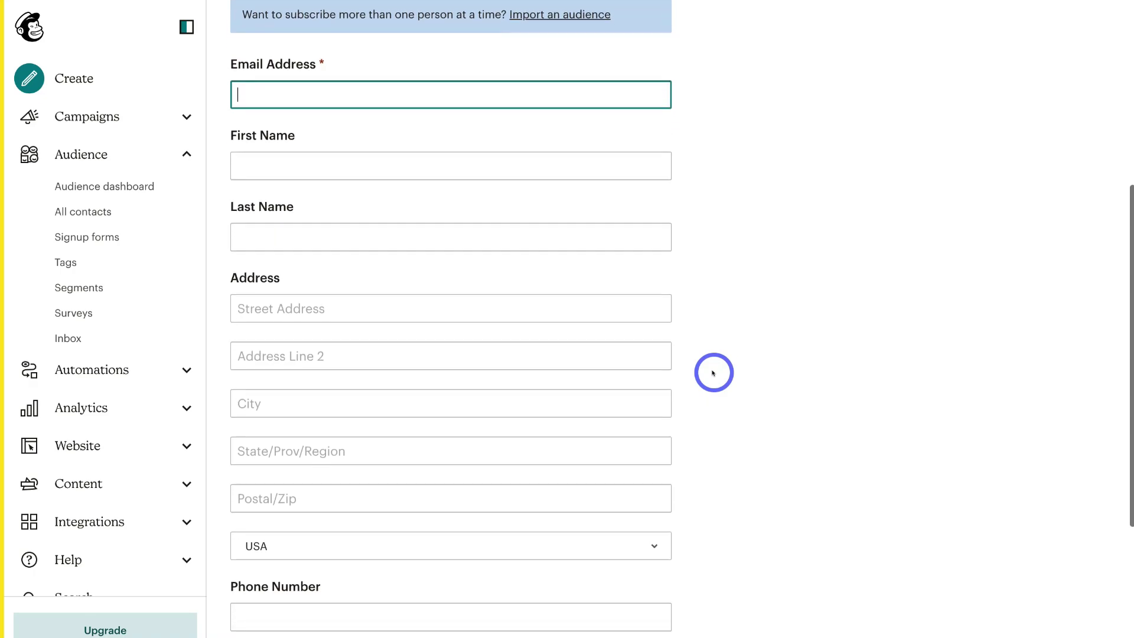
pyautogui.scroll(-3, 713, 373)
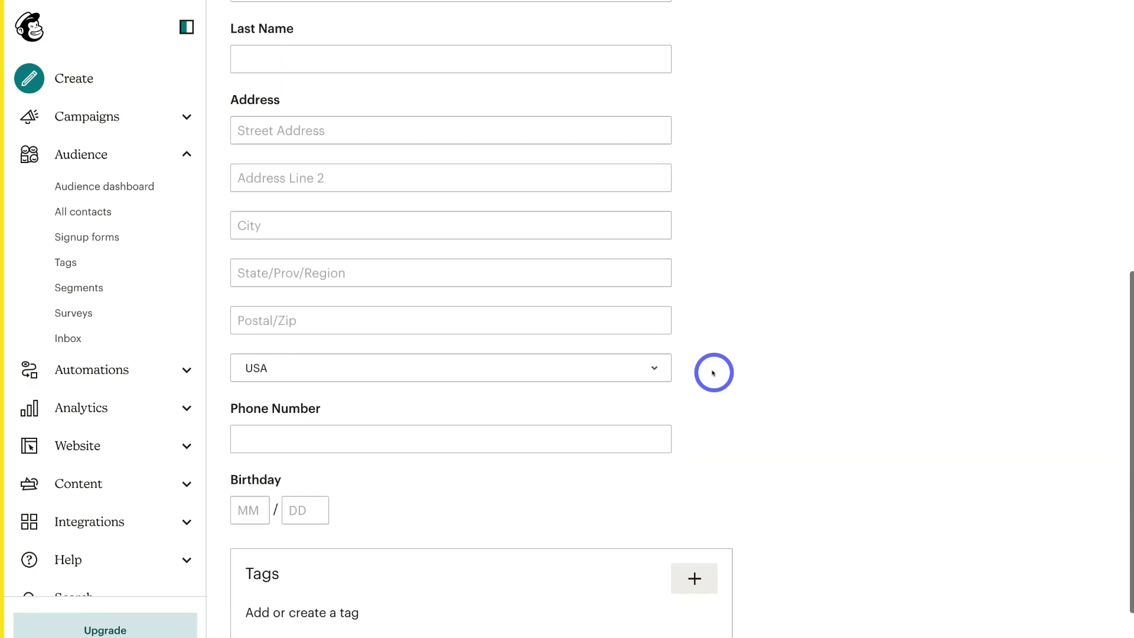
pyautogui.scroll(-1, 713, 373)
pyautogui.scroll(-1, 713, 373)
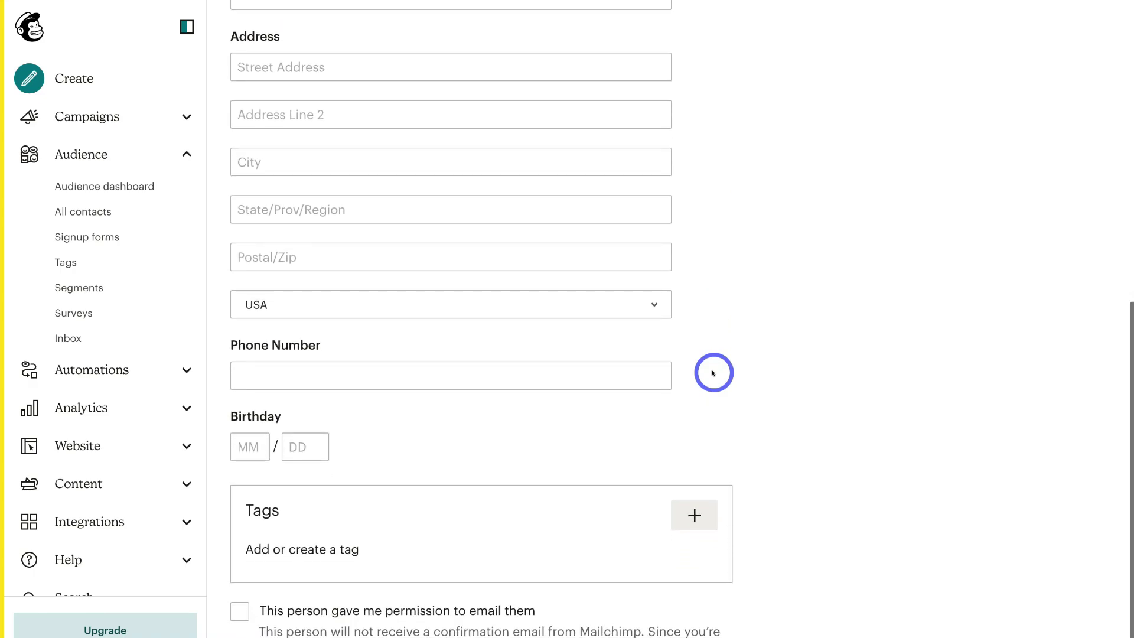
pyautogui.scroll(7, 714, 372)
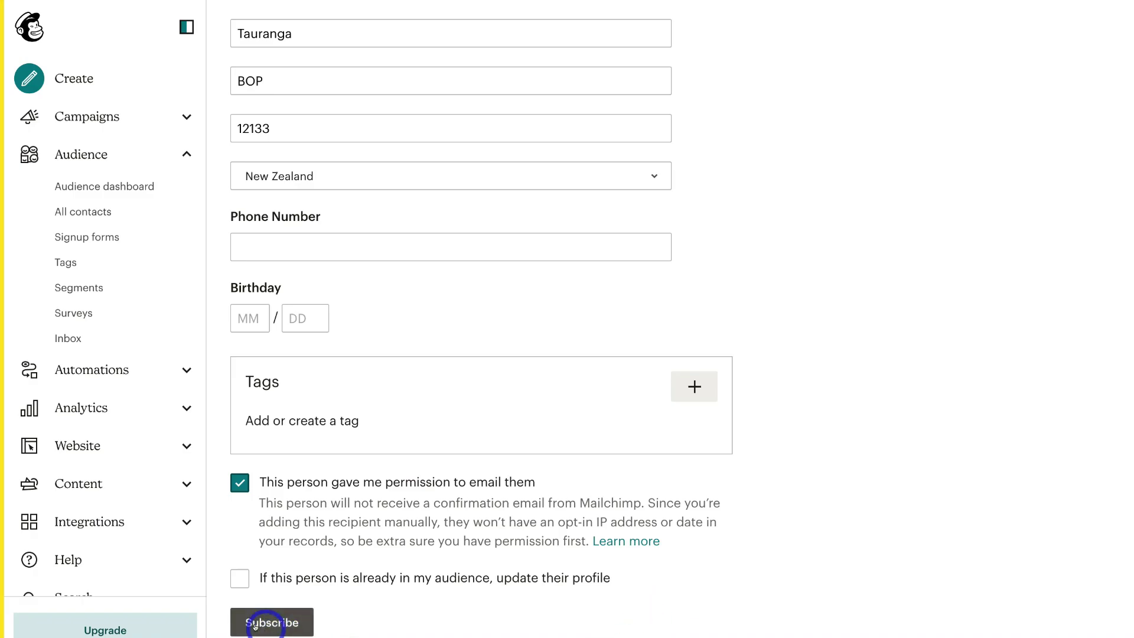
pyautogui.click(282, 624)
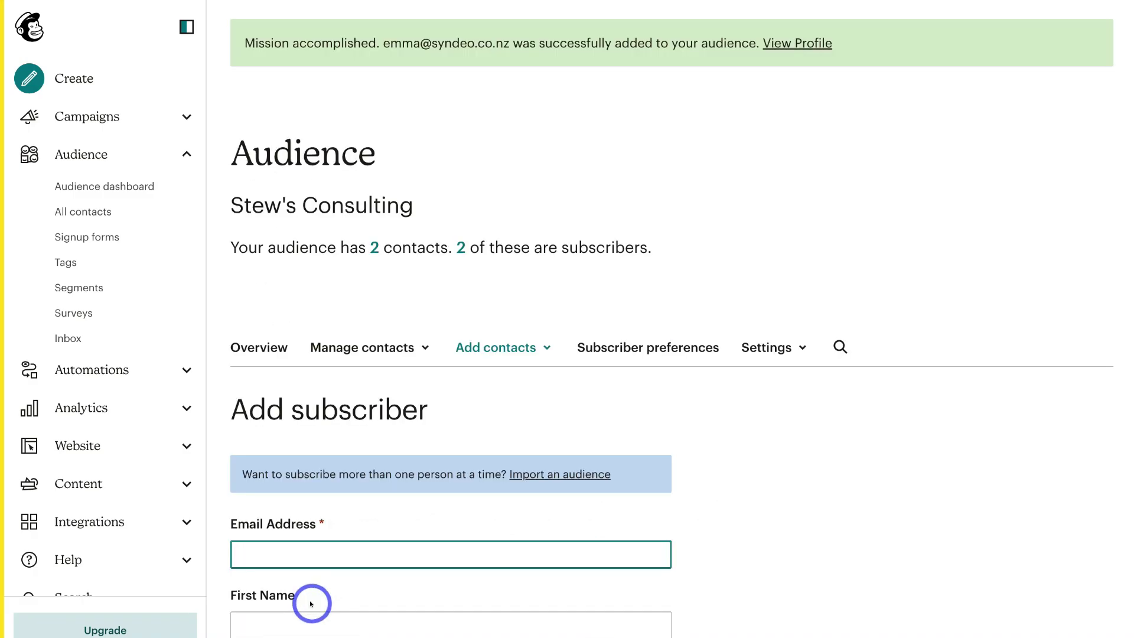
pyautogui.click(248, 347)
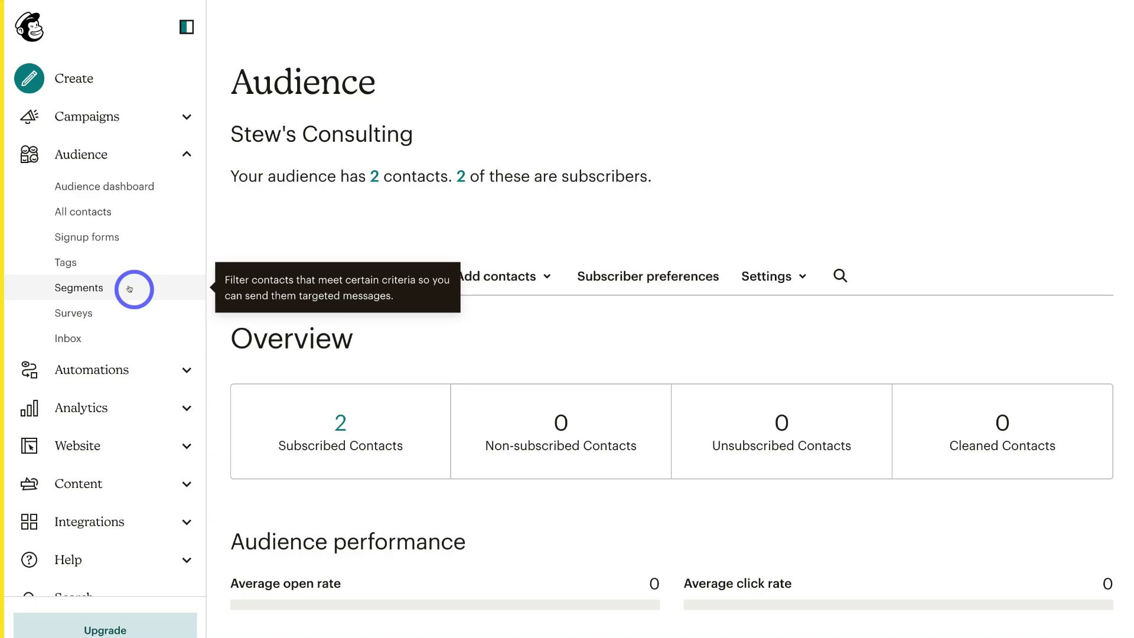
# Create a landing page named New Subscribers for the Stew's Consulting audience, using the Grow Your List template.
pyautogui.click(84, 84)
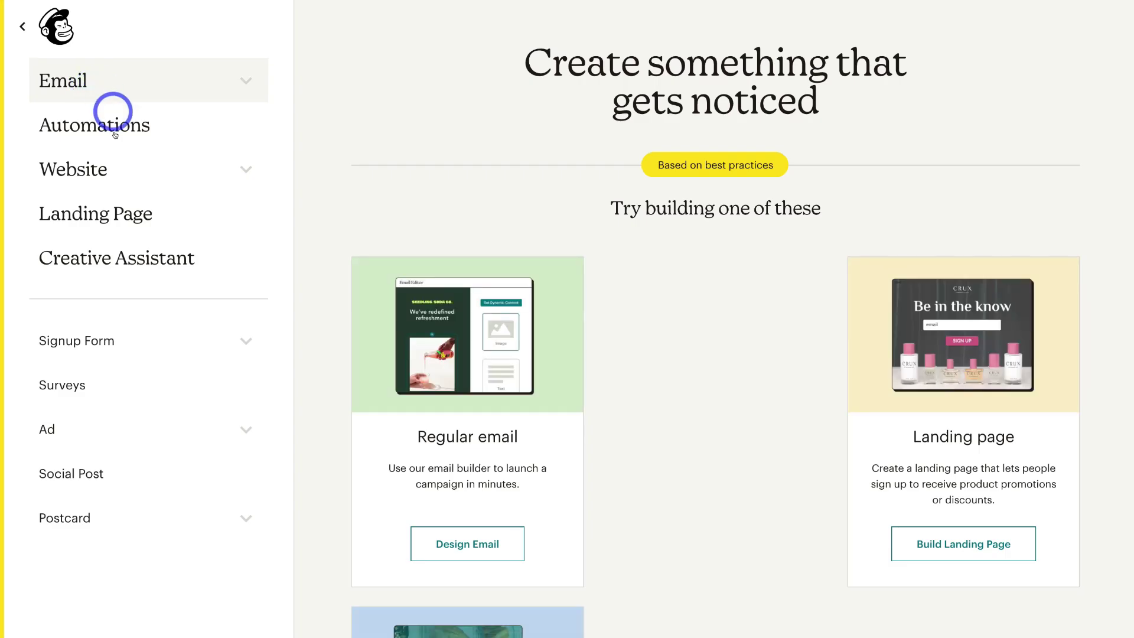
pyautogui.click(260, 214)
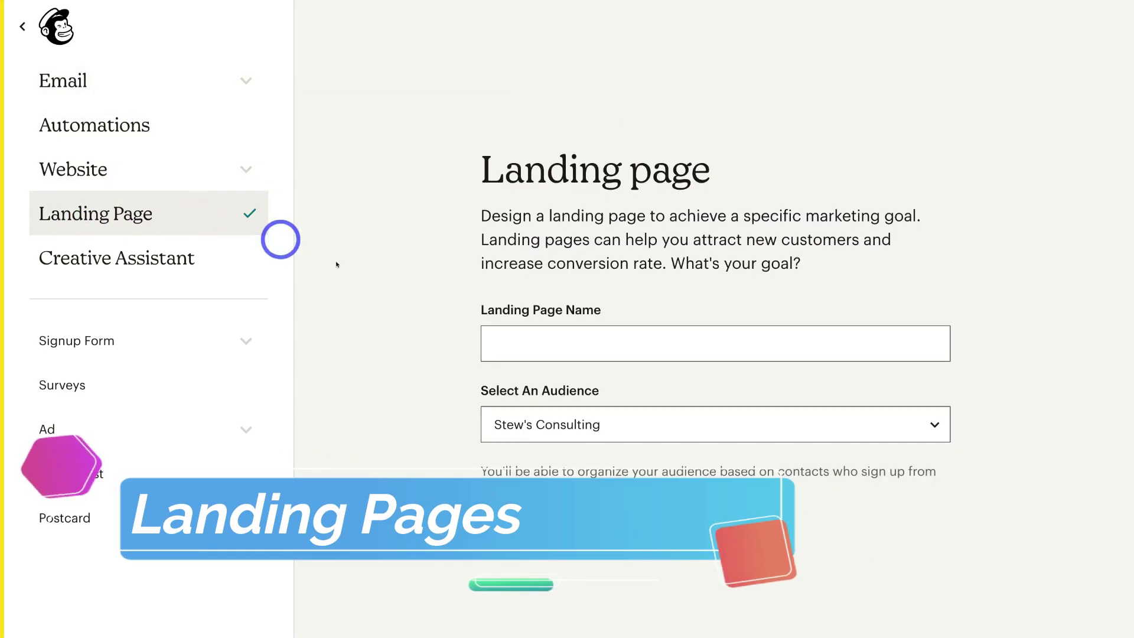
pyautogui.click(503, 341)
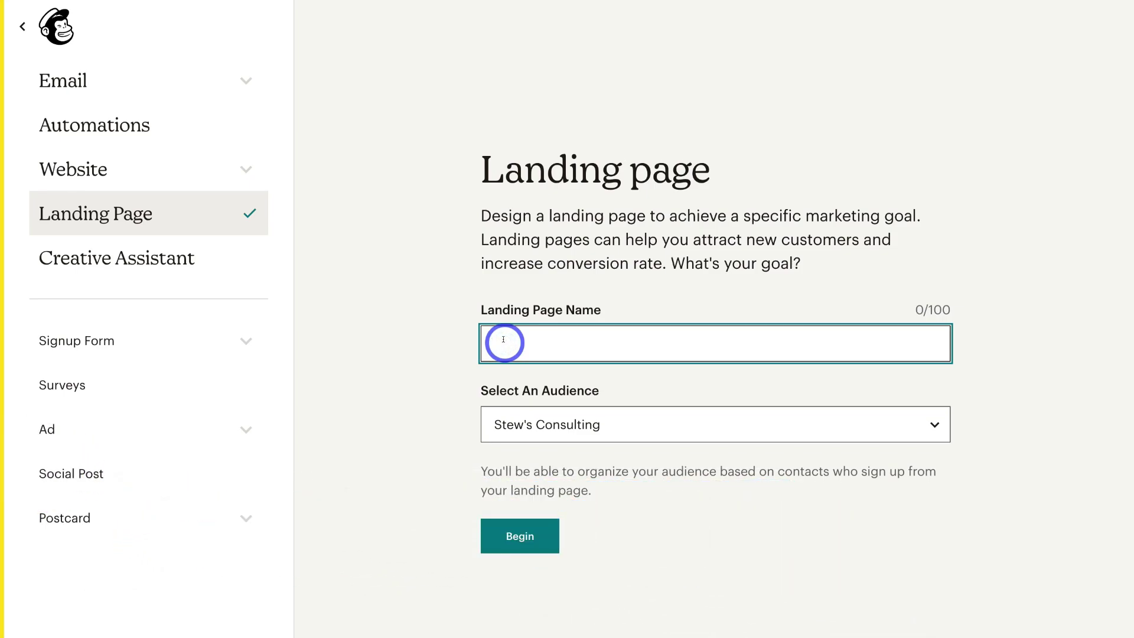
pyautogui.write('New Subscribers')
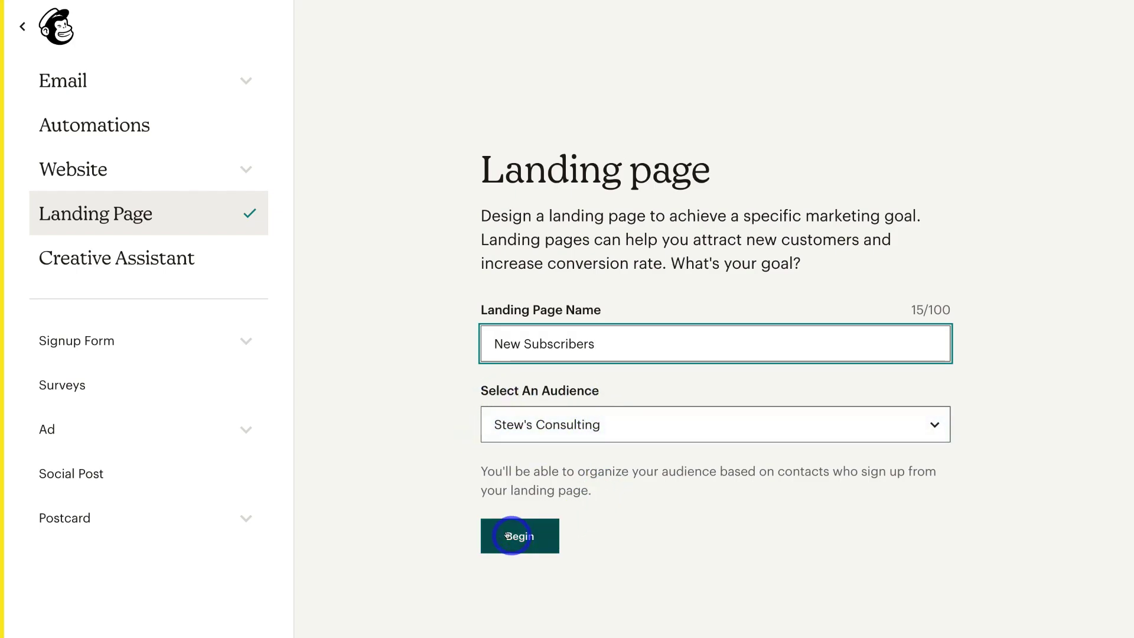
pyautogui.click(536, 536)
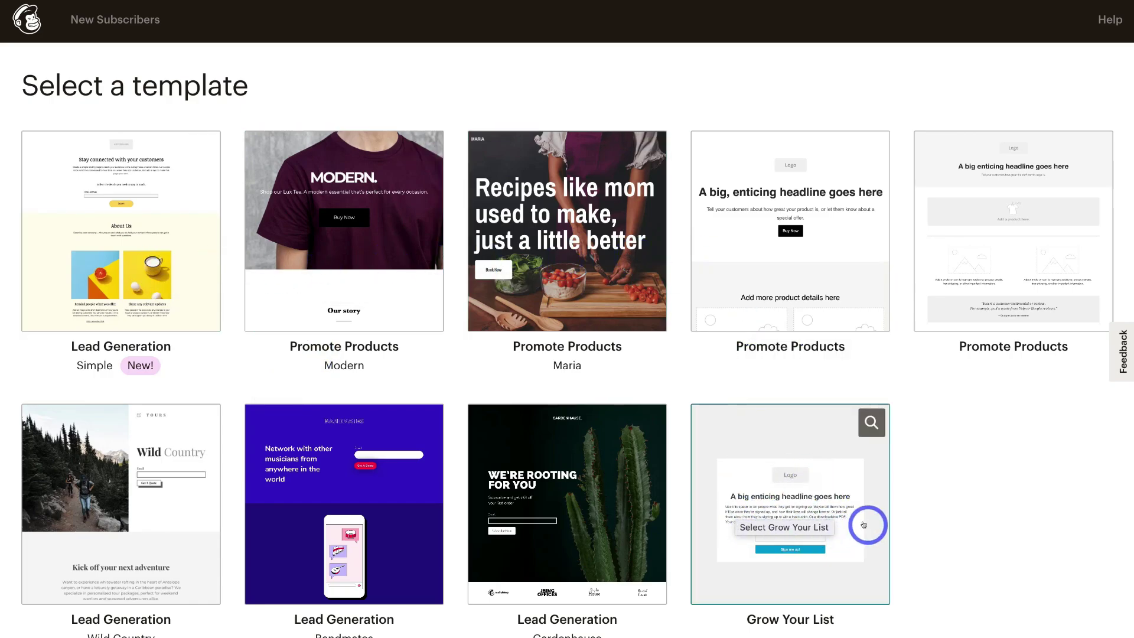
pyautogui.click(829, 506)
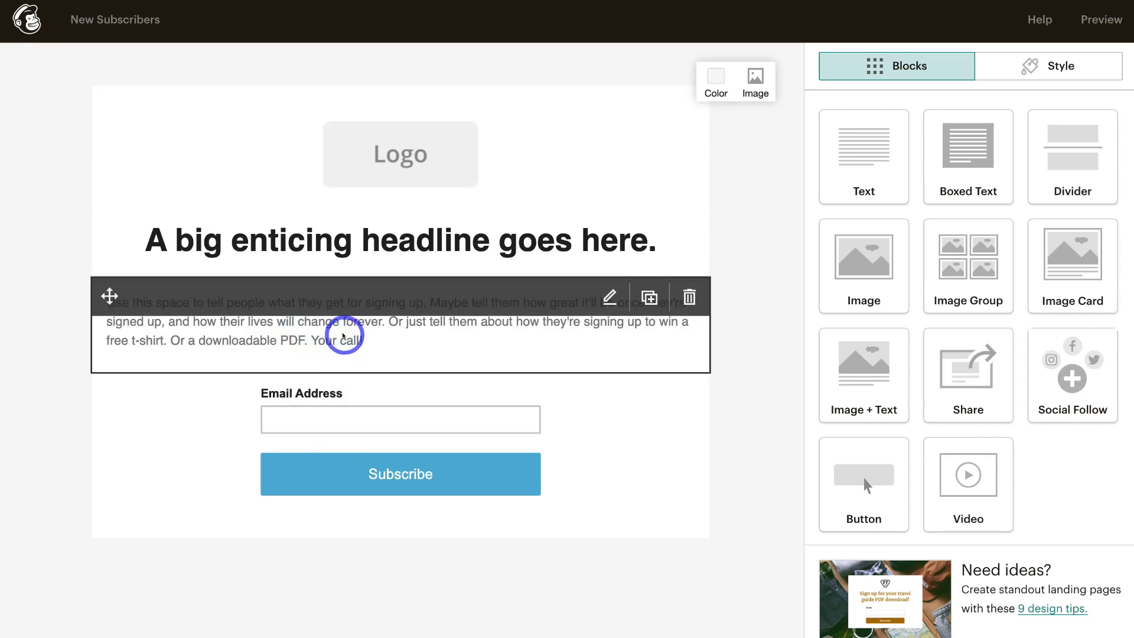
# Check the editing options of the intro text block, and insert an Image block between it and the signup form.
pyautogui.click(343, 336)
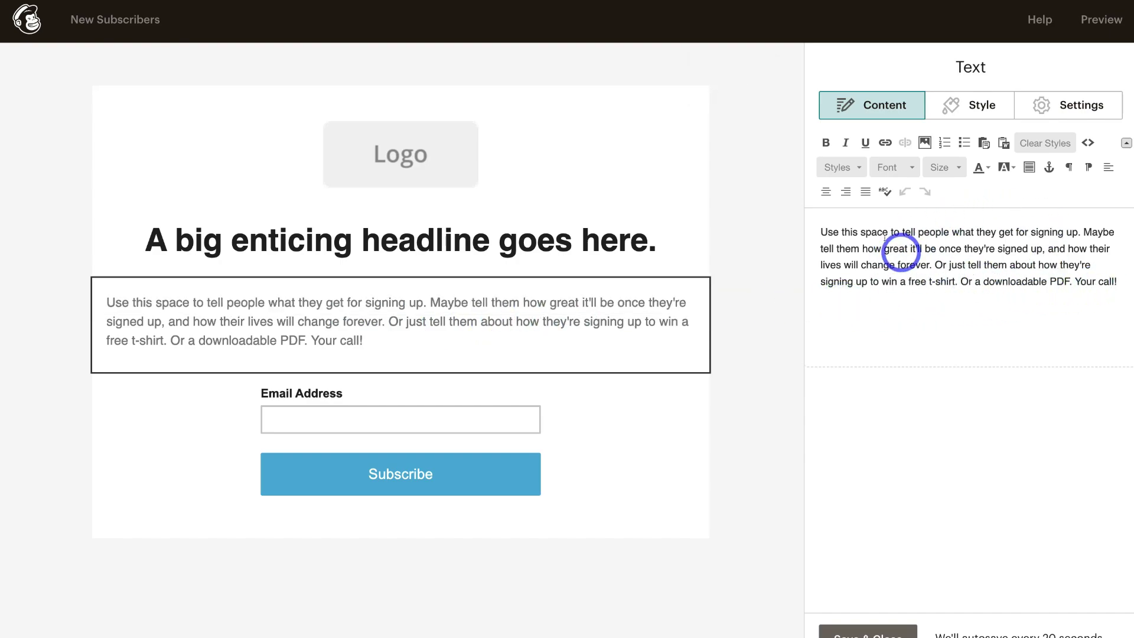
pyautogui.moveTo(388, 238)
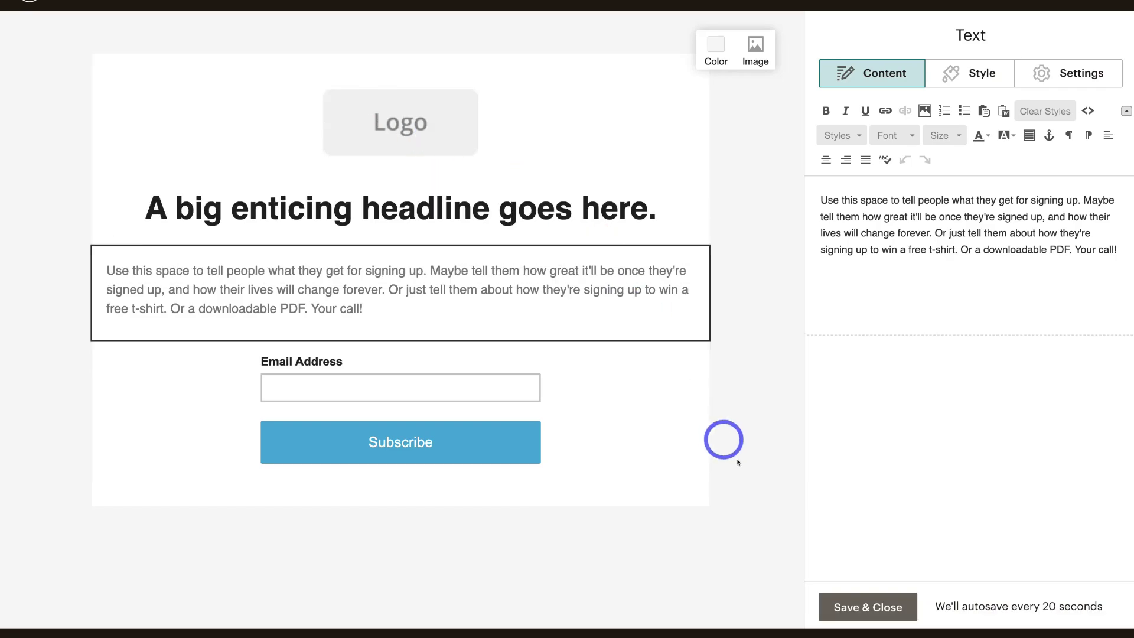
pyautogui.click(868, 611)
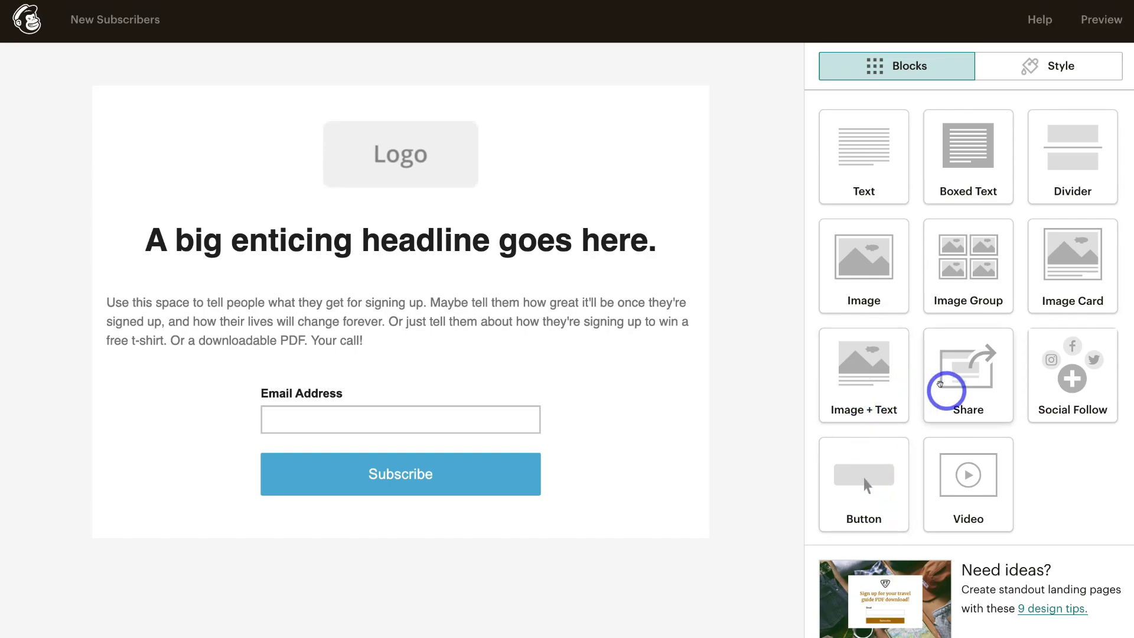
pyautogui.moveTo(901, 283); pyautogui.dragTo(398, 372)
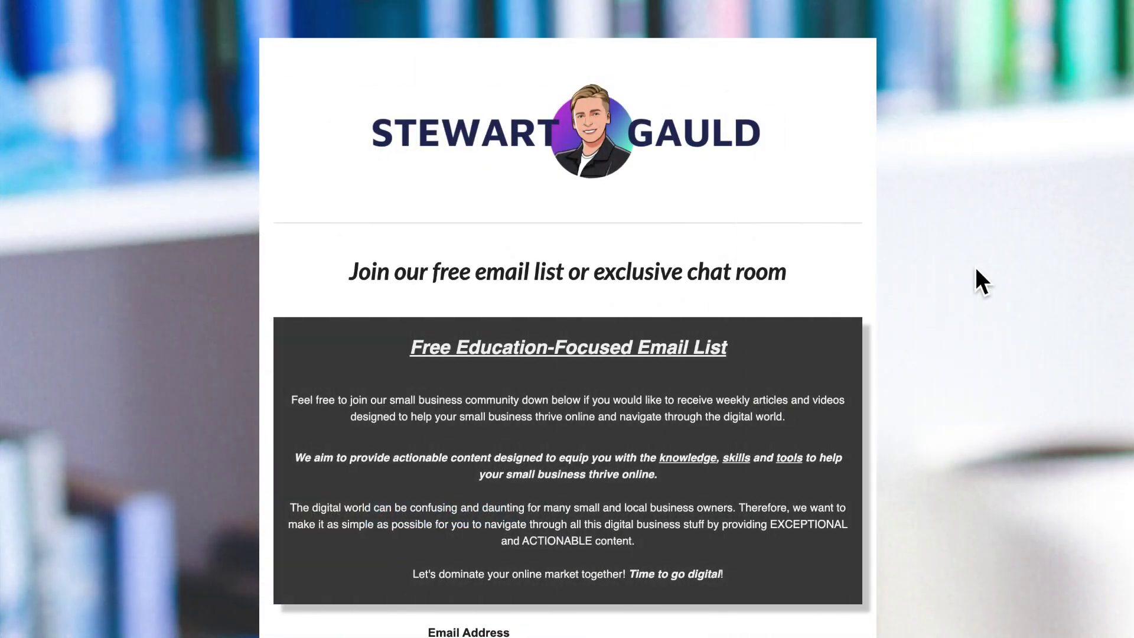
# Examine the finished example landing page from its header to its footer, including the signup form, social links and consulting section.
pyautogui.scroll(-3, 976, 267)
pyautogui.scroll(-5, 975, 267)
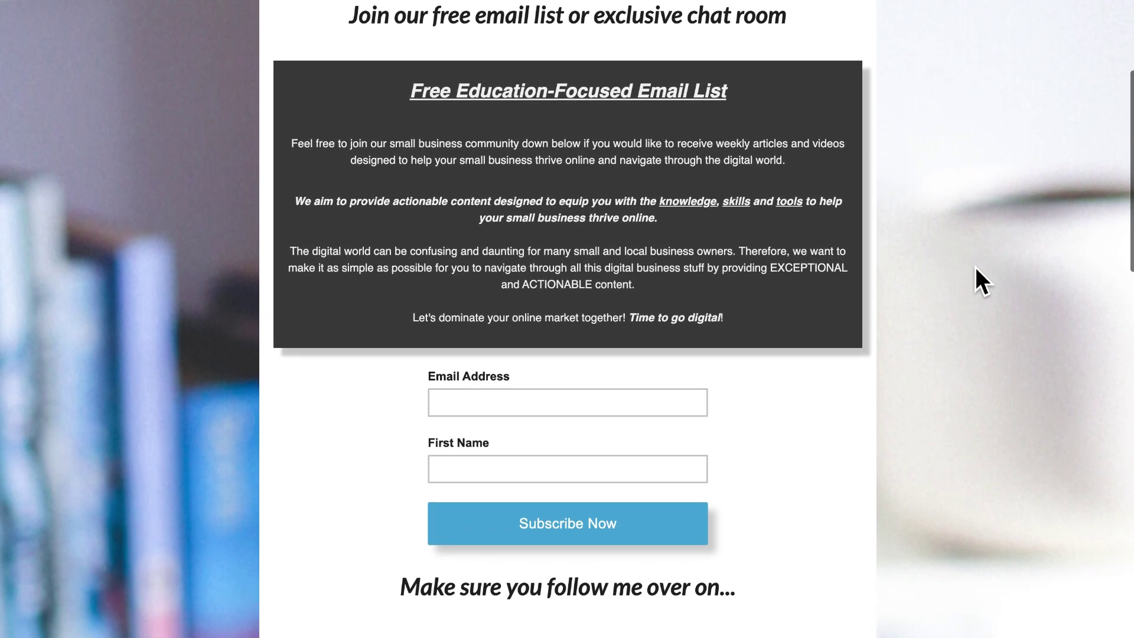
pyautogui.scroll(-4, 975, 267)
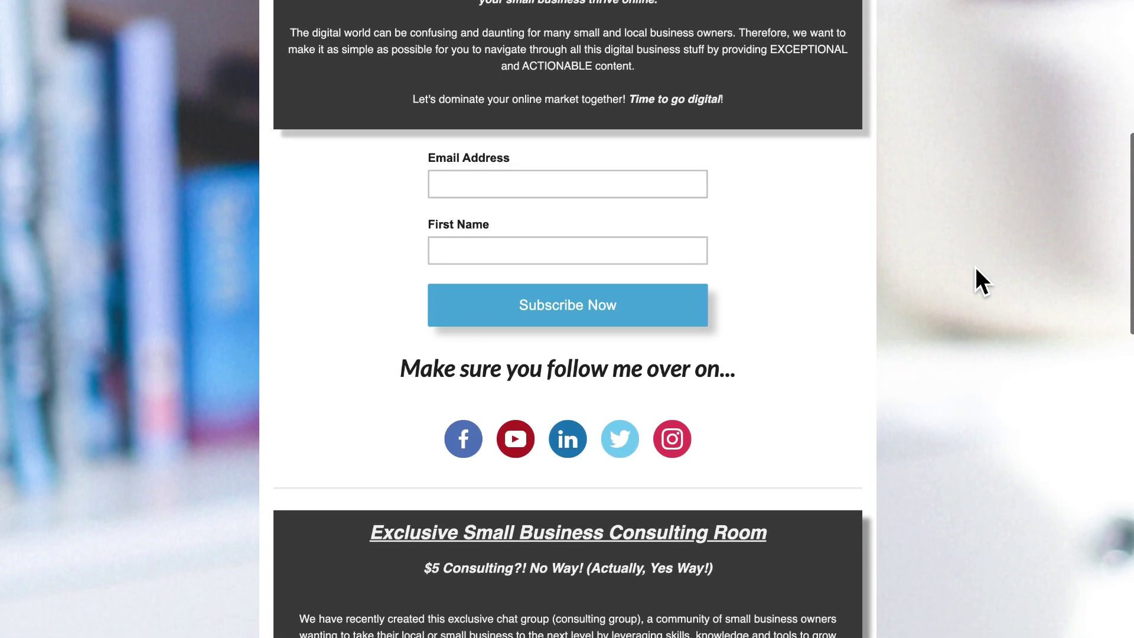
pyautogui.scroll(-6, 975, 267)
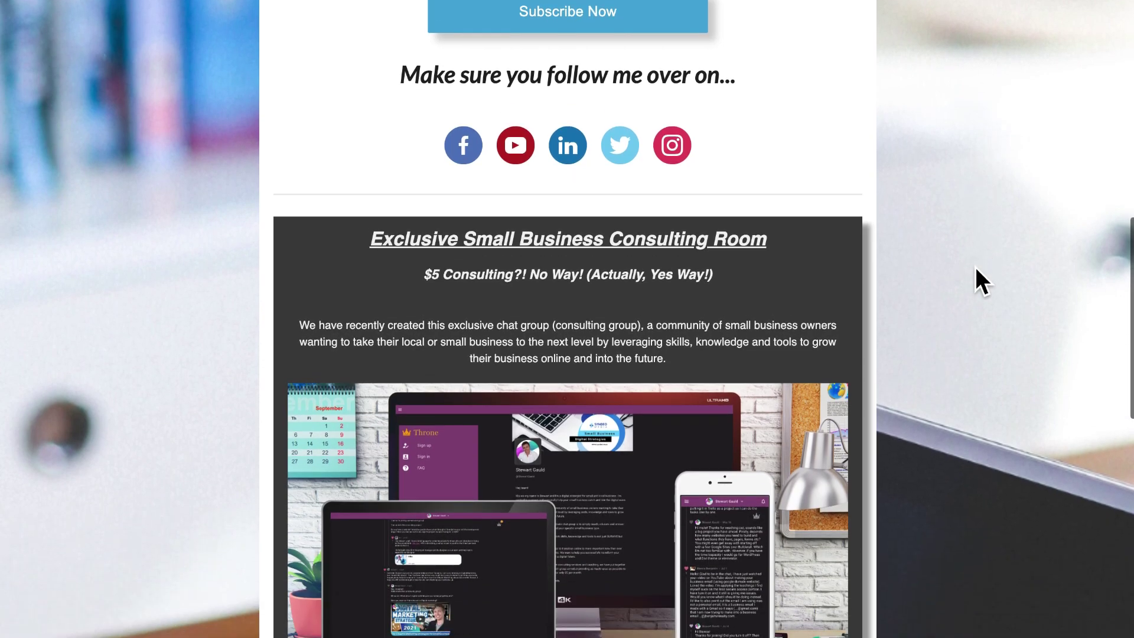
pyautogui.scroll(-8, 975, 267)
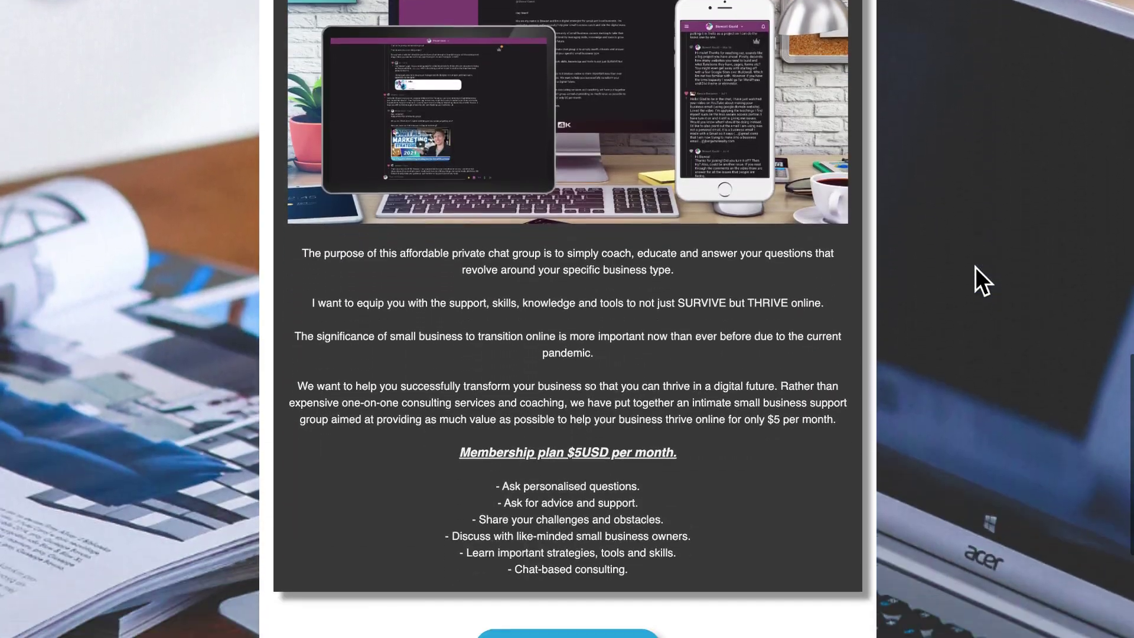
pyautogui.scroll(-3, 975, 267)
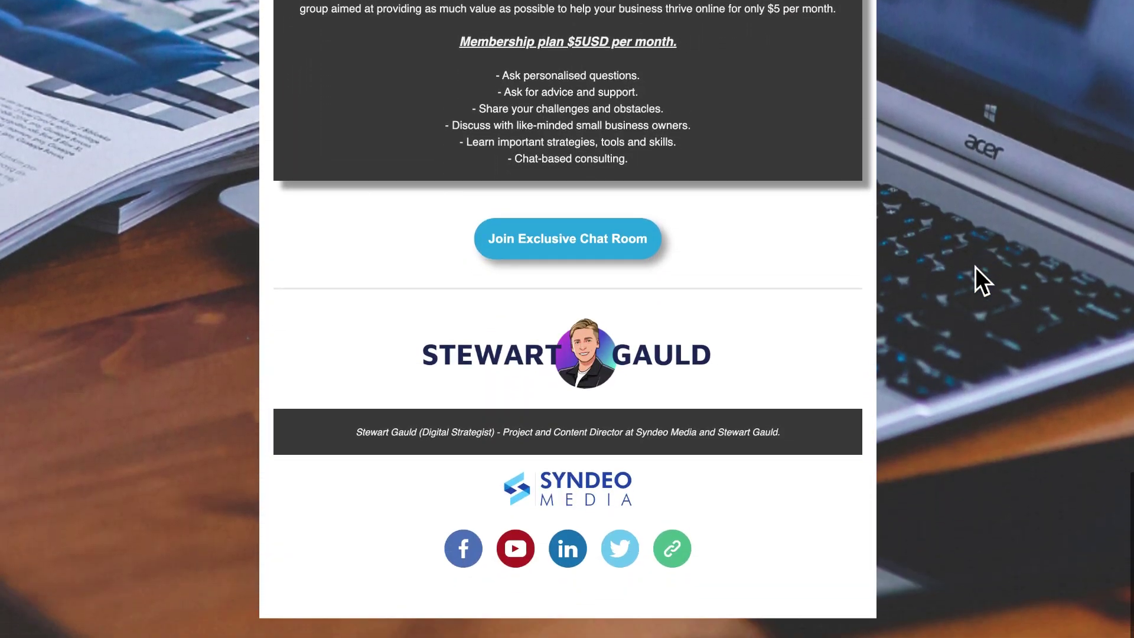
pyautogui.scroll(9, 975, 267)
pyautogui.scroll(10, 975, 267)
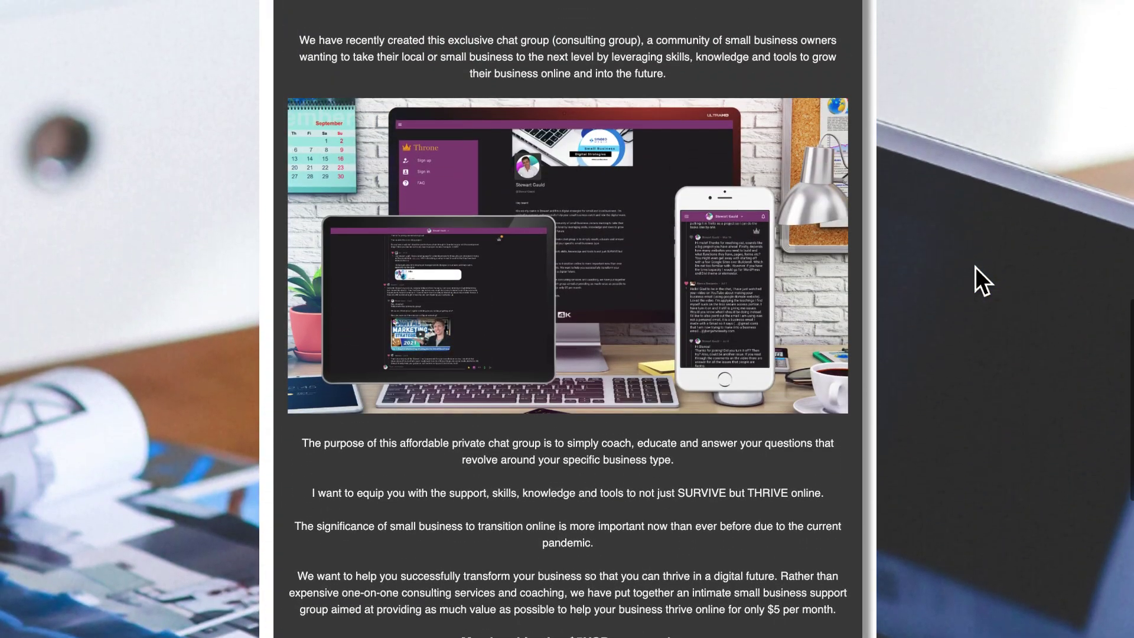
pyautogui.scroll(3, 976, 268)
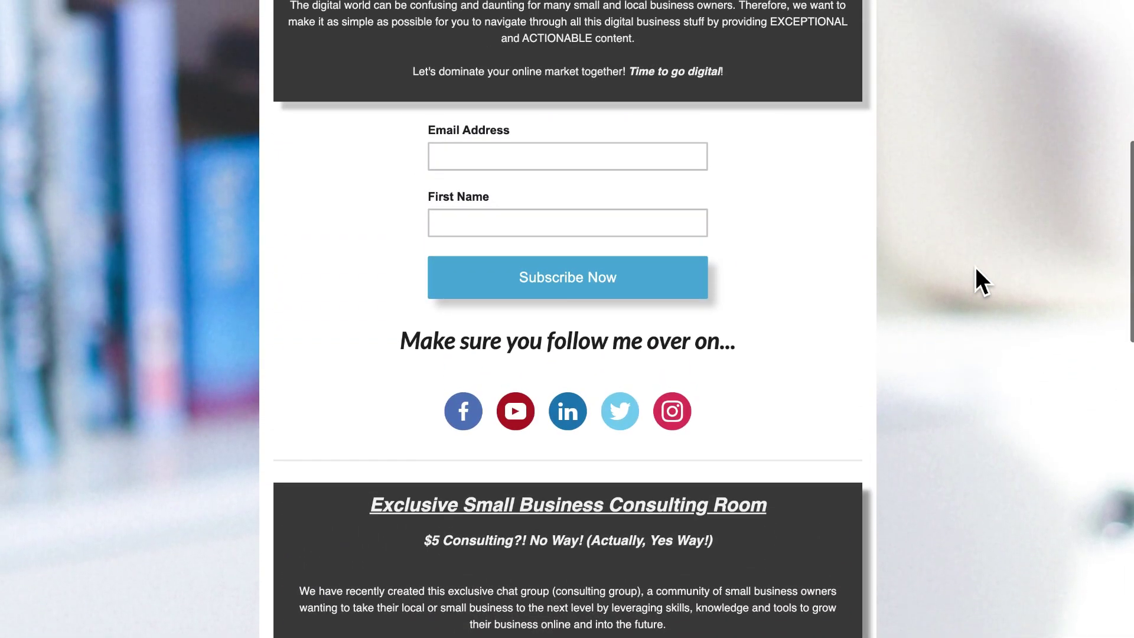
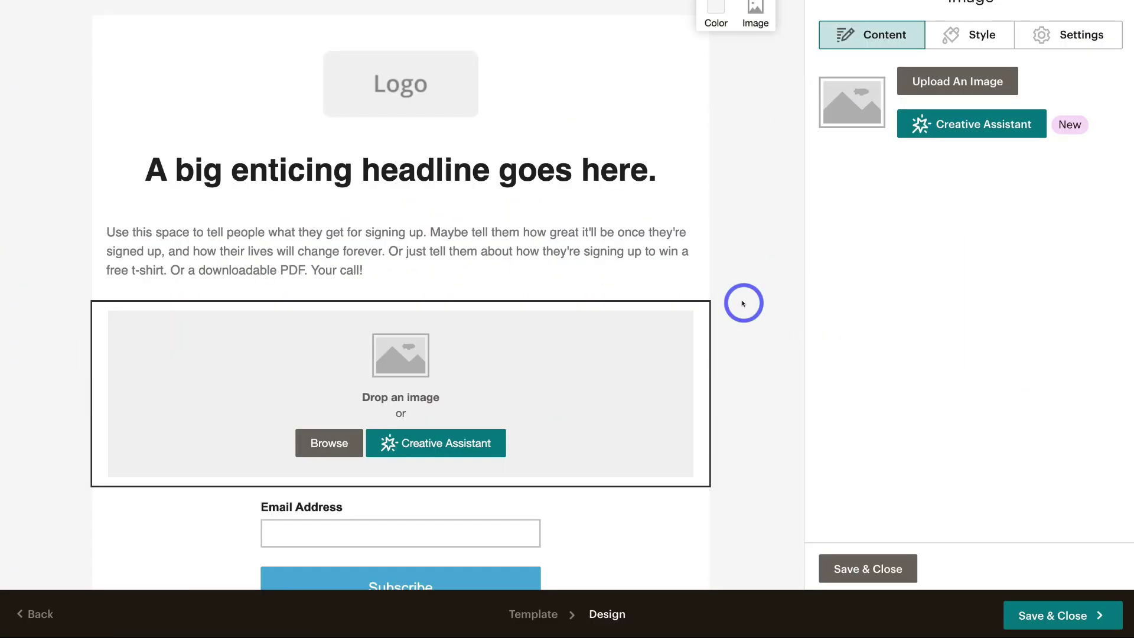
# Save and close the New Subscribers page design, and show the signup form types available for creation.
pyautogui.click(1029, 609)
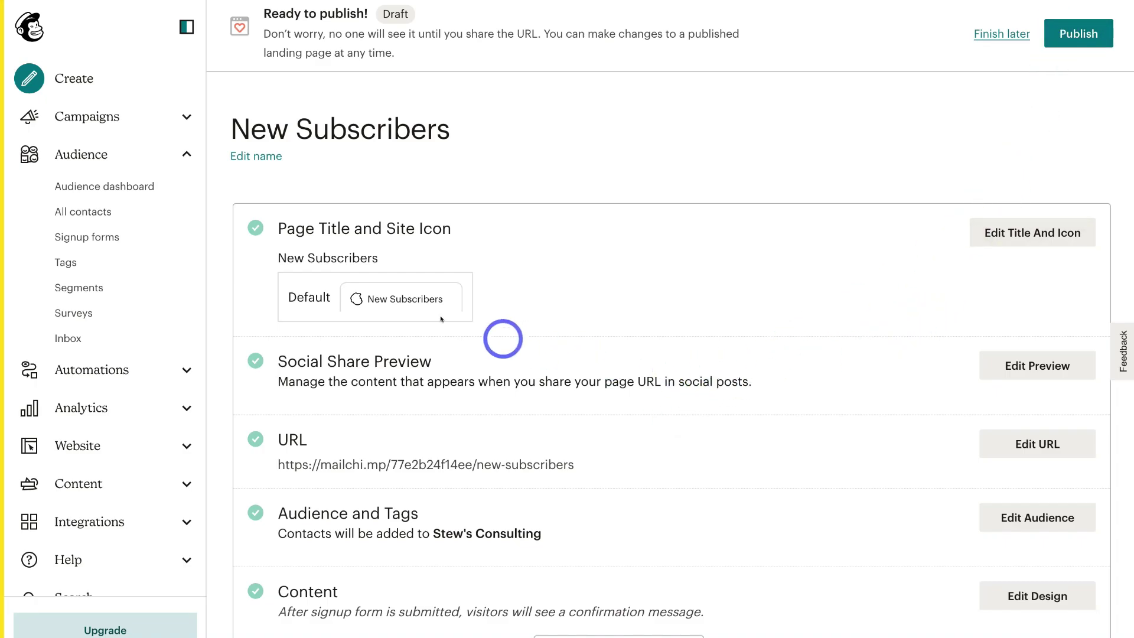
pyautogui.click(123, 87)
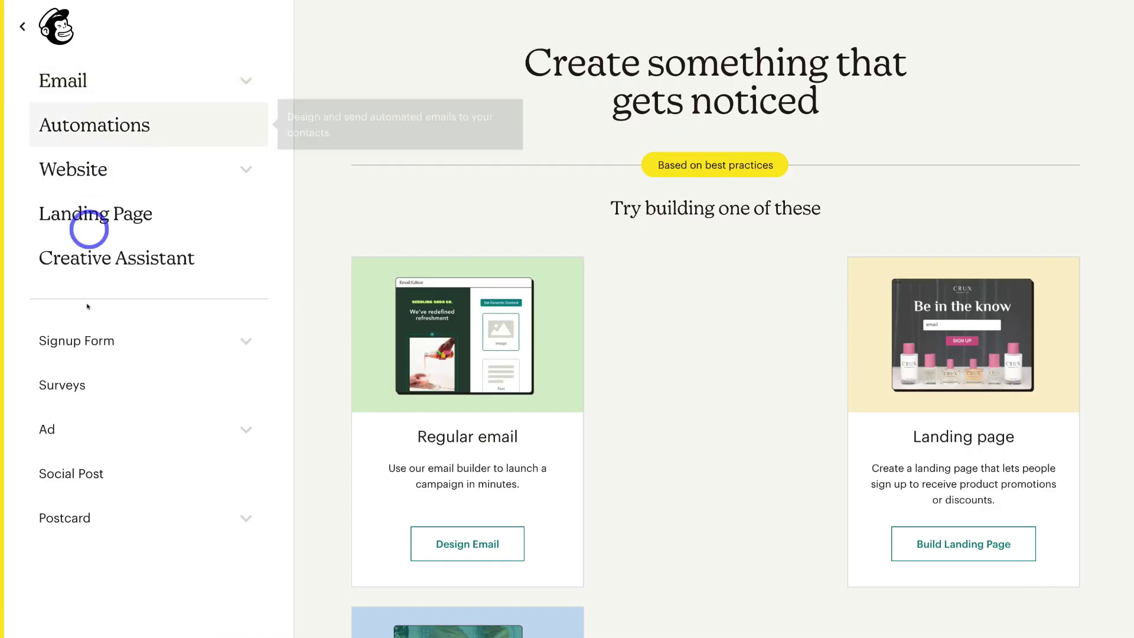
pyautogui.click(195, 345)
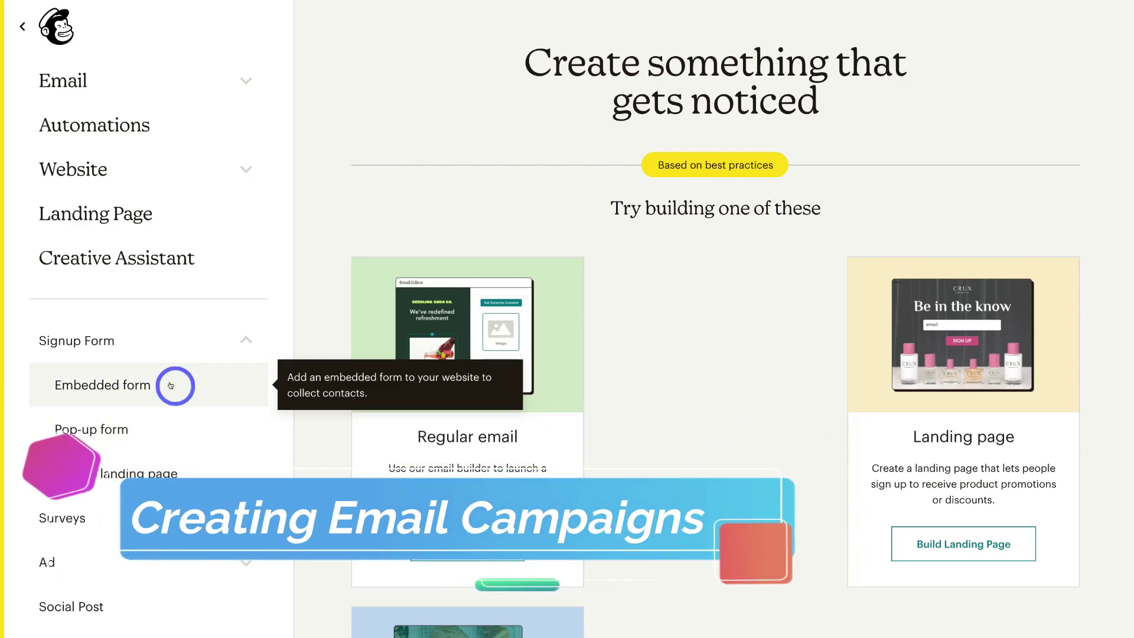
# Return to the dashboard, go to the list of all campaigns, and create a new regular email campaign.
pyautogui.click(22, 26)
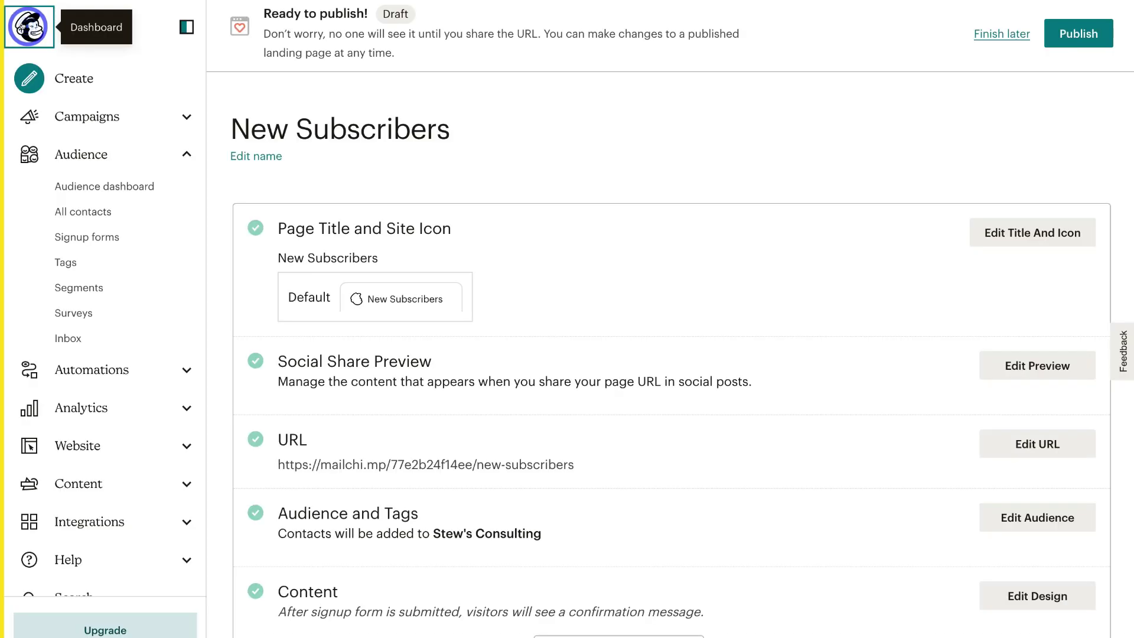
pyautogui.click(23, 26)
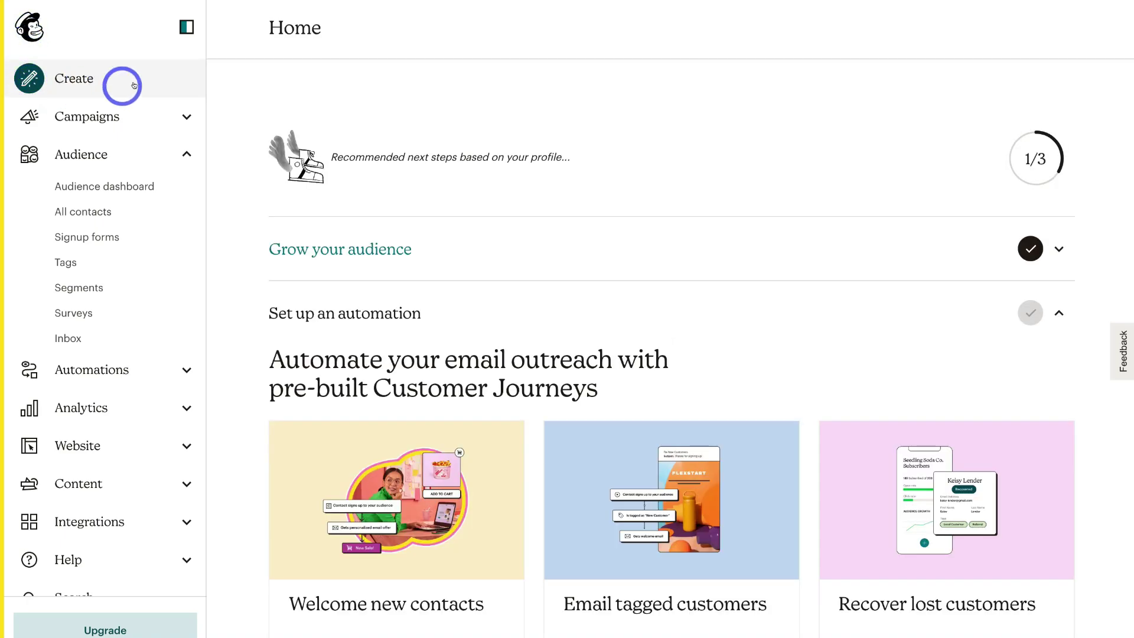
pyautogui.click(177, 120)
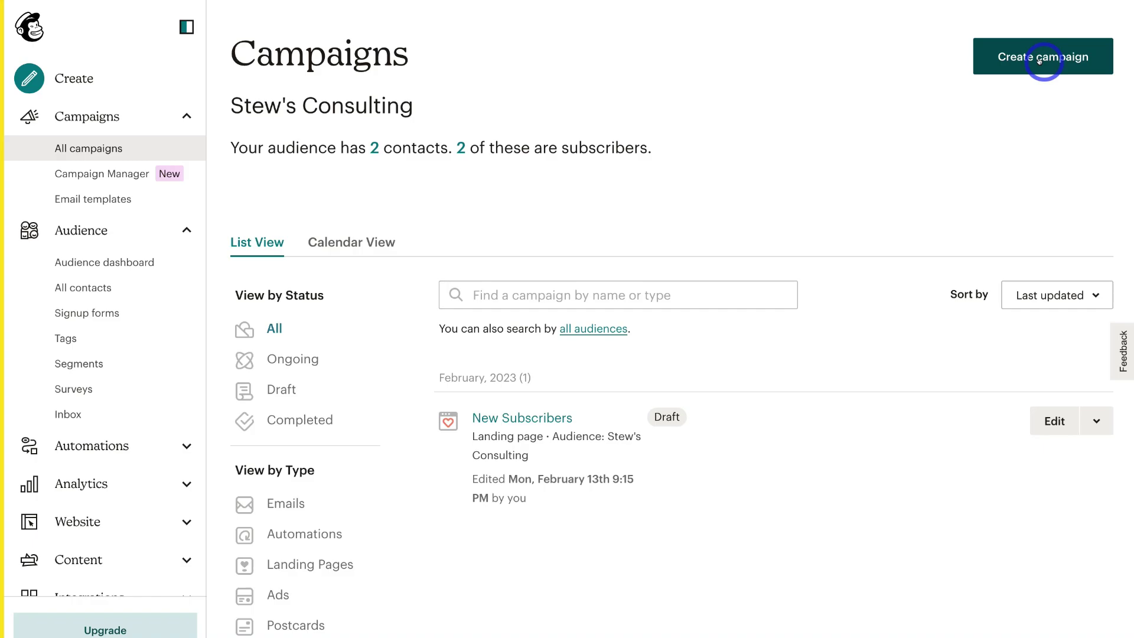
pyautogui.click(1039, 59)
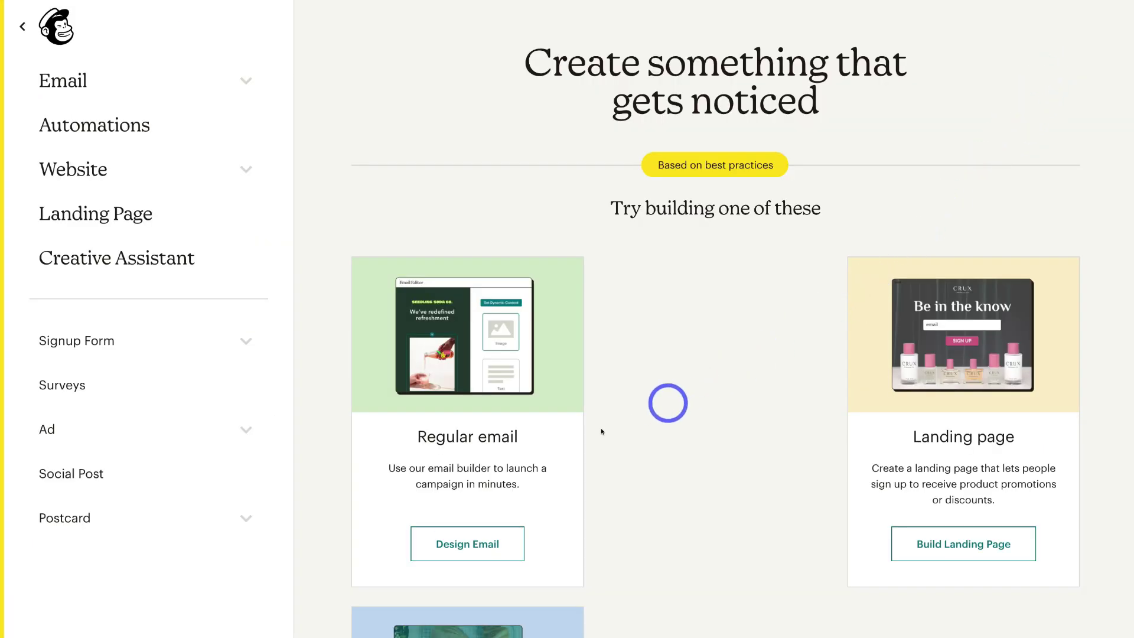
pyautogui.click(465, 547)
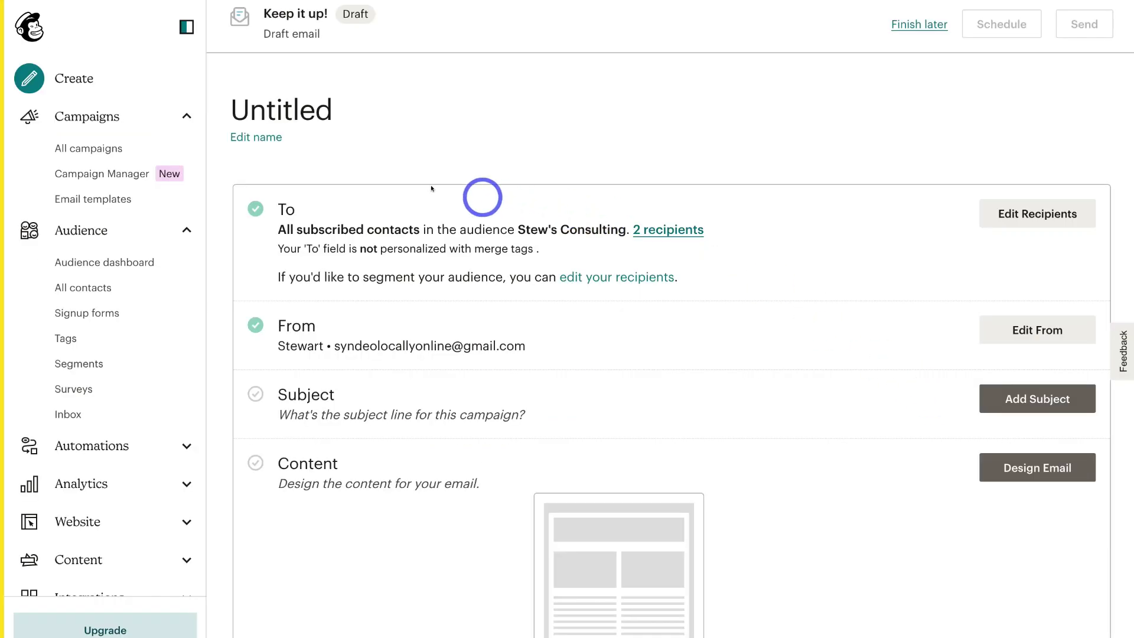
# Name the email campaign "Tips for growing your small business" and save the name.
pyautogui.click(240, 140)
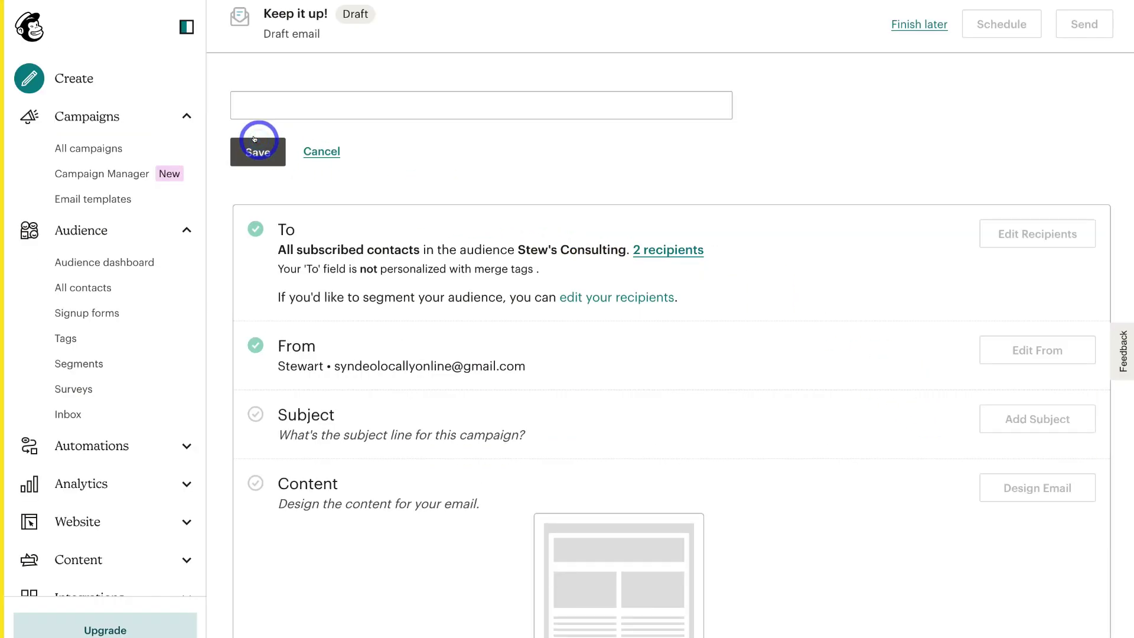
pyautogui.click(240, 105)
pyautogui.write('Tips for growing your small business')
pyautogui.click(255, 153)
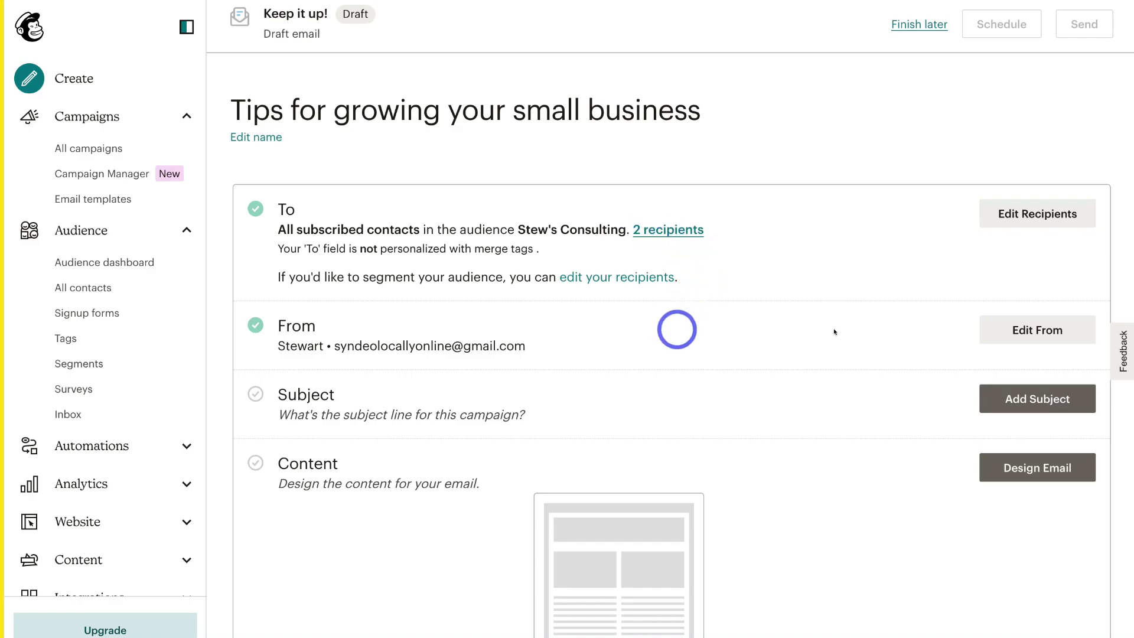
# Complete the campaign's From name with the sender's surname and save the sender details.
pyautogui.click(1022, 333)
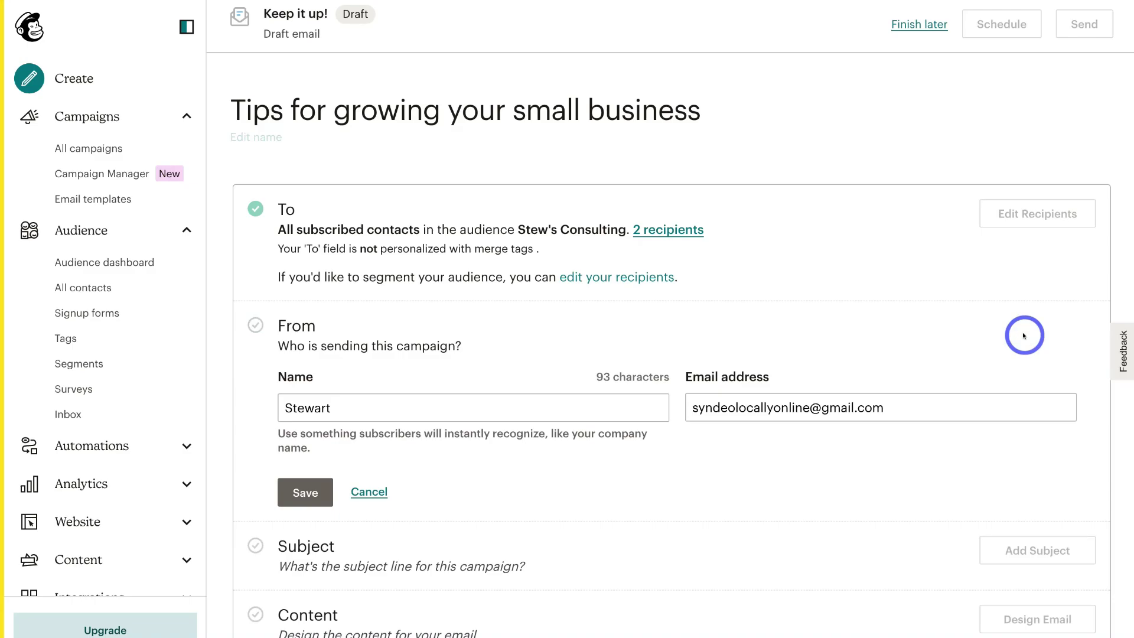
pyautogui.click(411, 402)
pyautogui.write('Gauld')
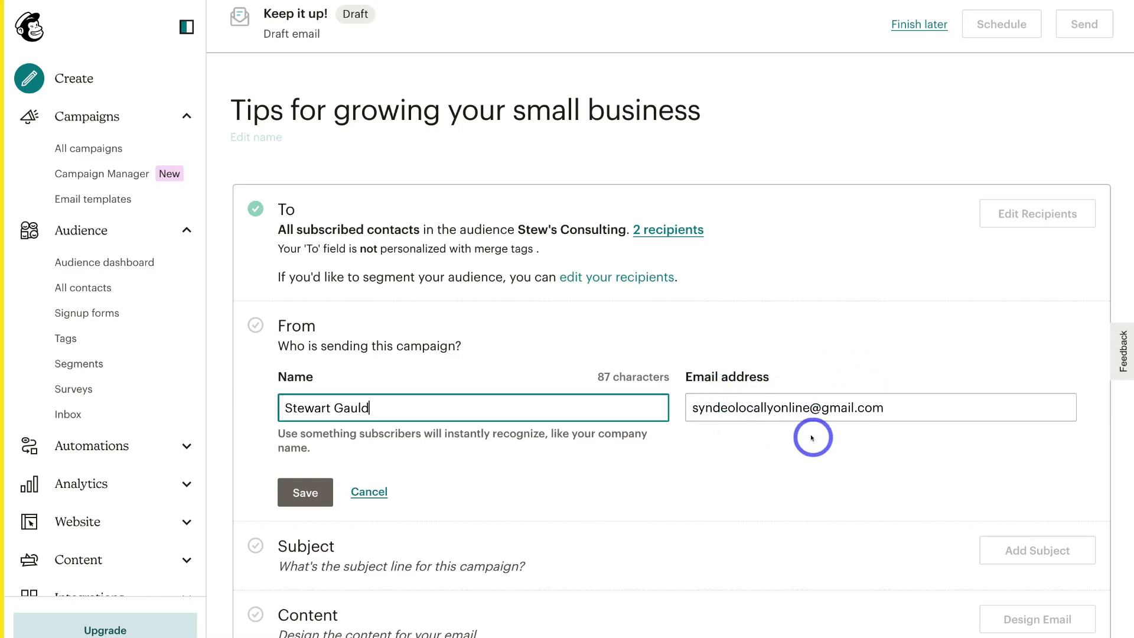
pyautogui.click(307, 497)
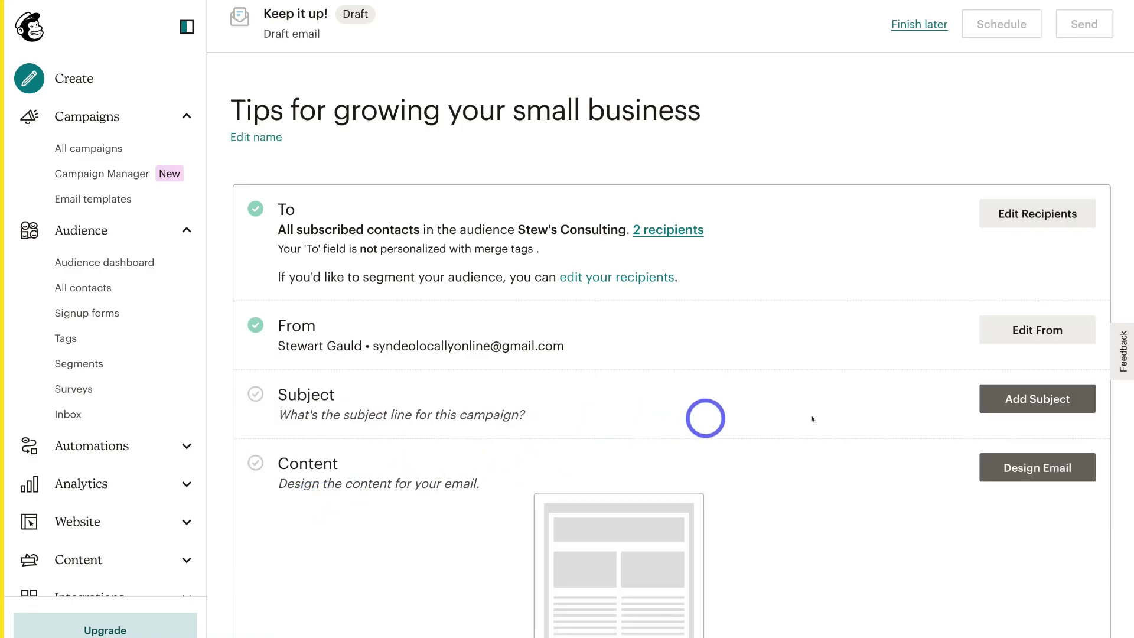
# Add the subject "Top 3 Growth Hacks for Small Business (Simple!)" with the preview text "Do these now!" and save them.
pyautogui.click(997, 397)
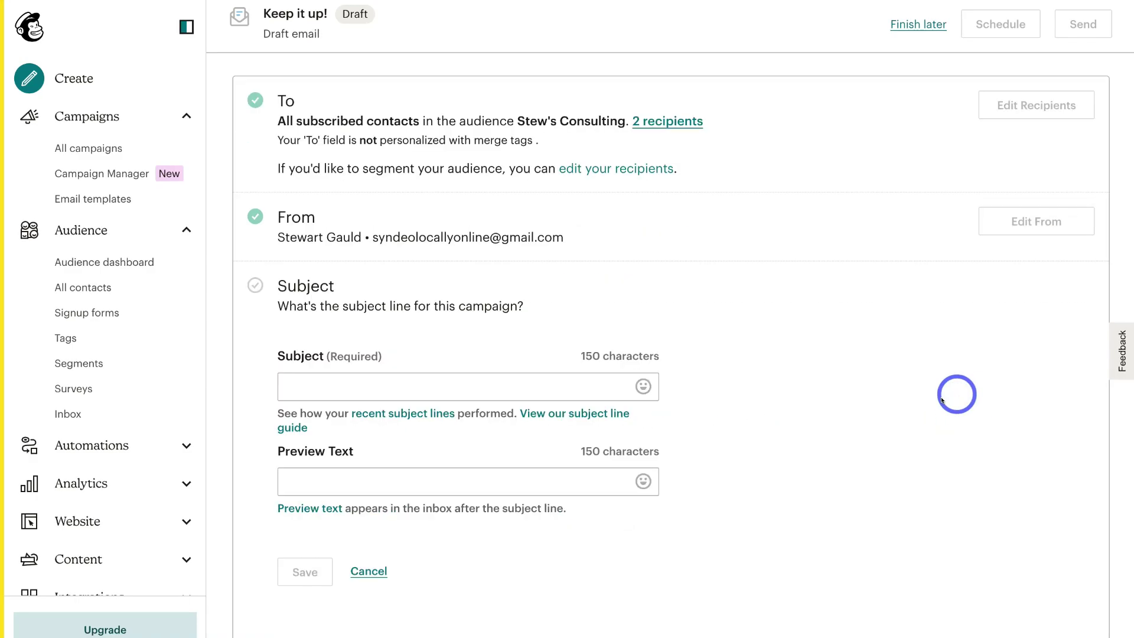
pyautogui.click(436, 381)
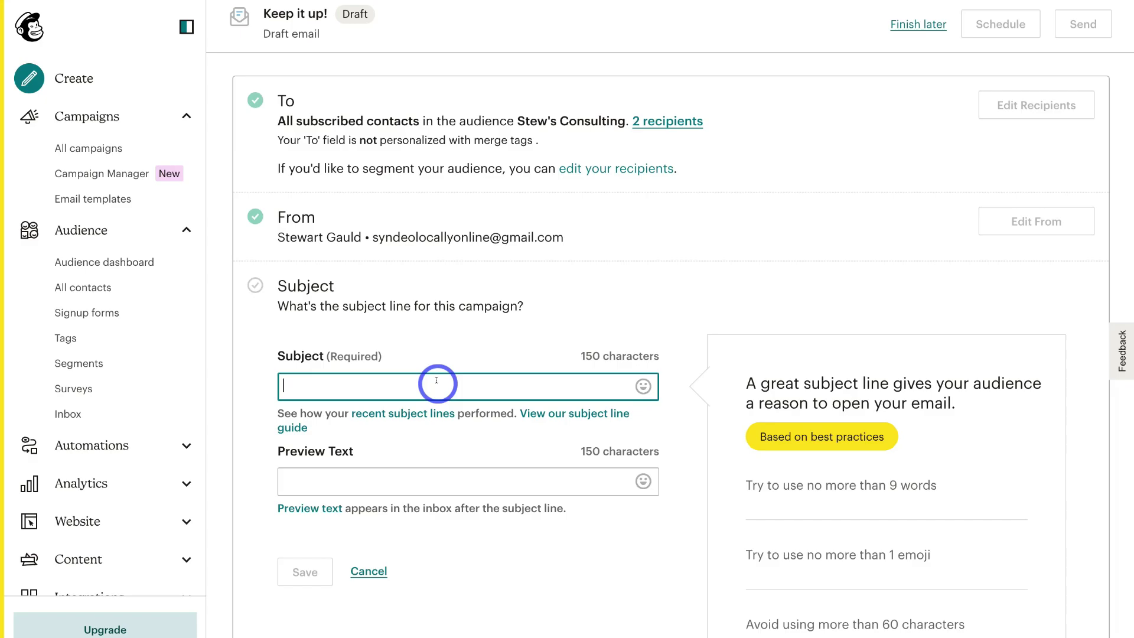
pyautogui.scroll(-2, 827, 508)
pyautogui.scroll(2, 826, 508)
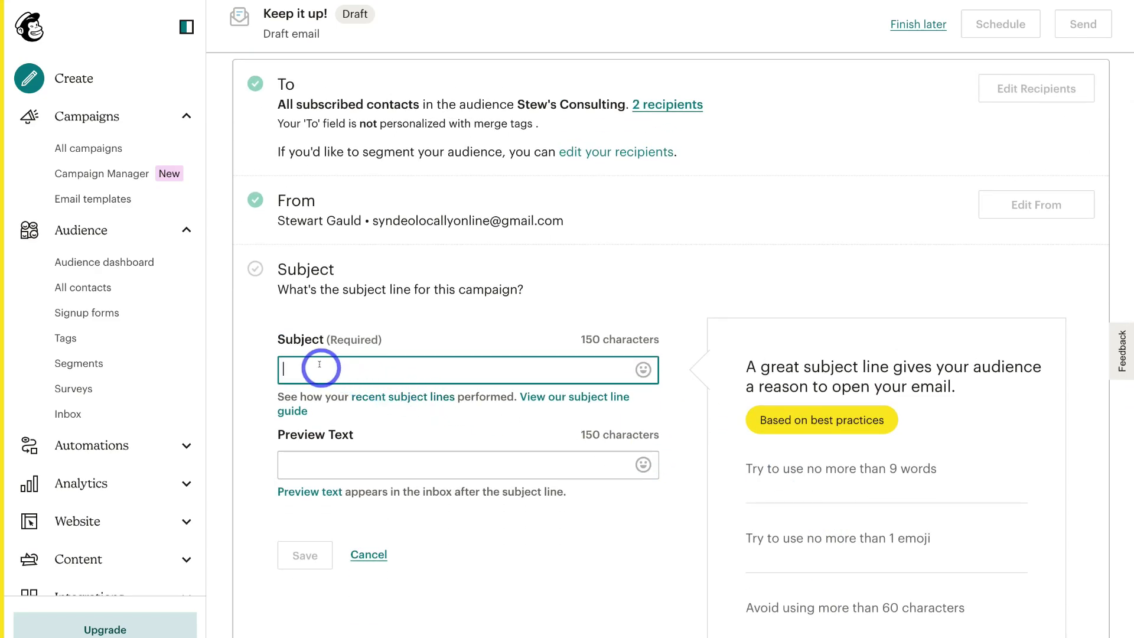
pyautogui.write('Top 3 Growth Hacks for Small Business (Simple!)')
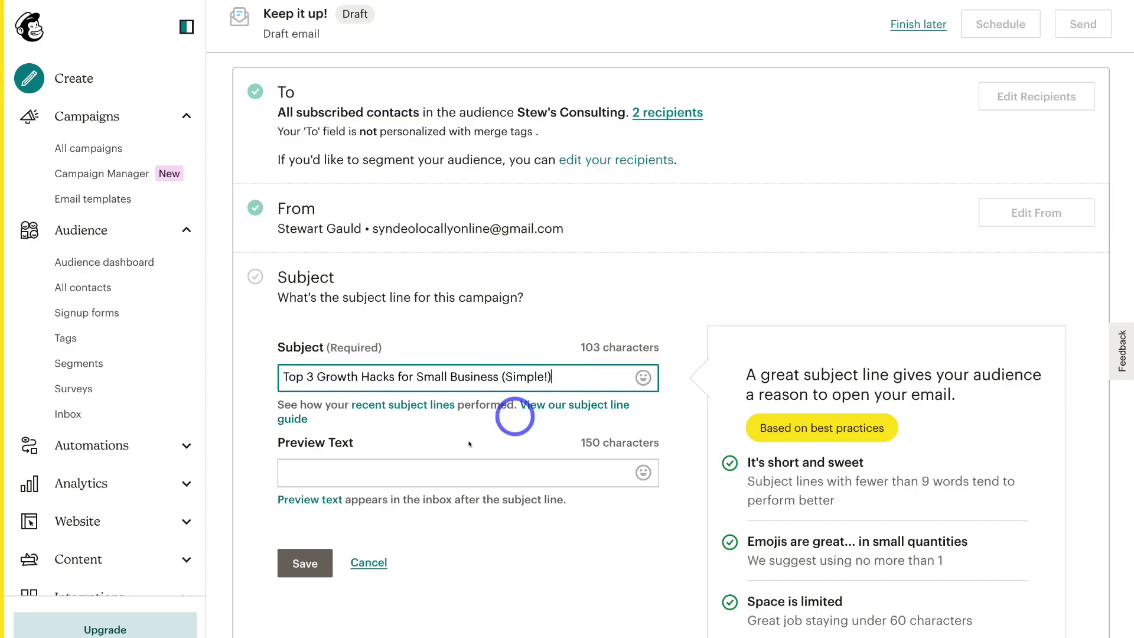
pyautogui.click(312, 471)
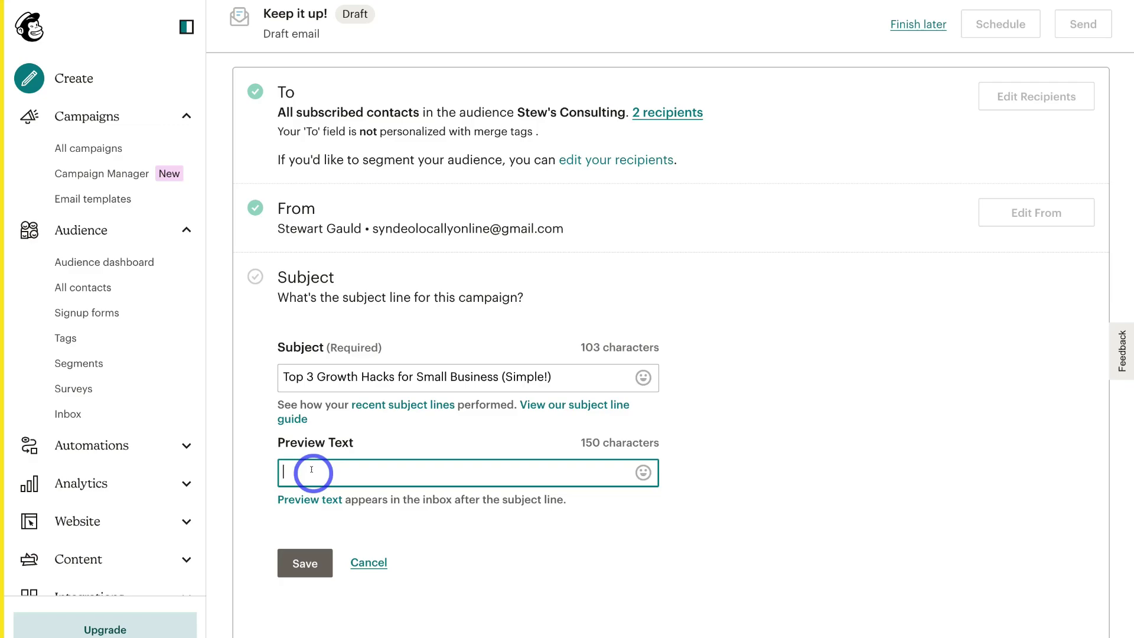
pyautogui.write('Do these now!')
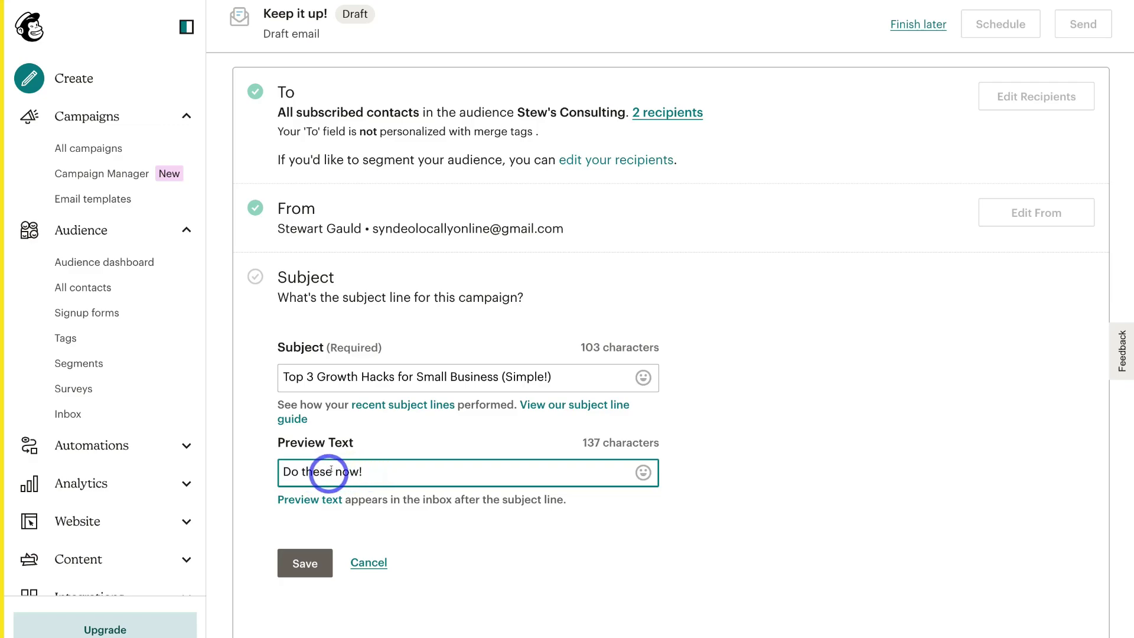
pyautogui.click(301, 562)
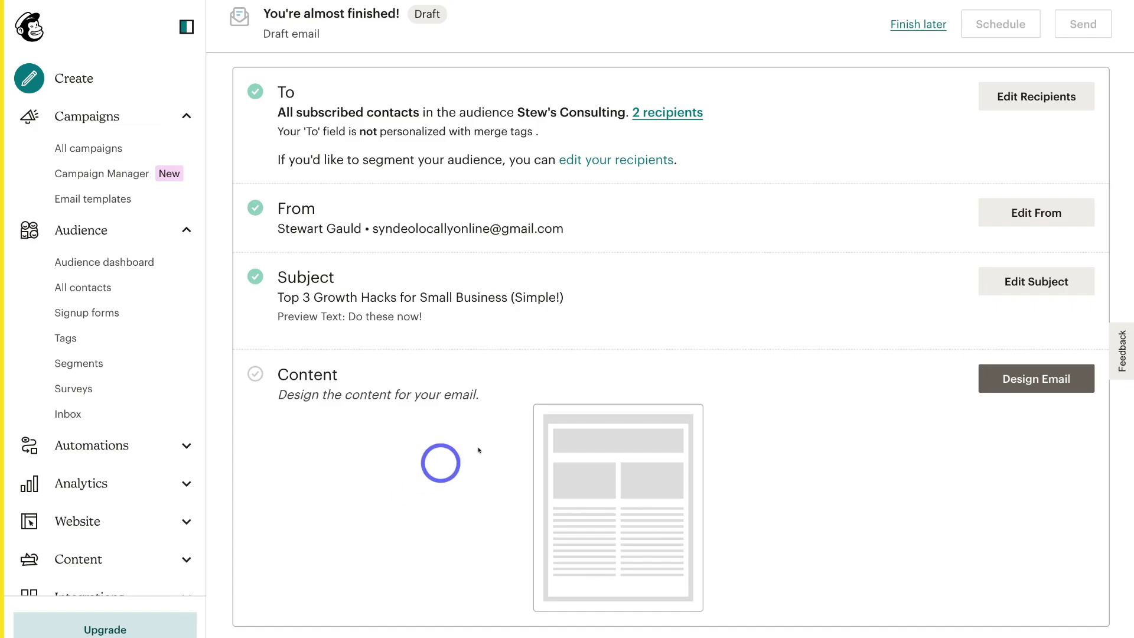
# Start designing the email content in the Classic Builder with the basic 1 Column layout template.
pyautogui.click(1063, 380)
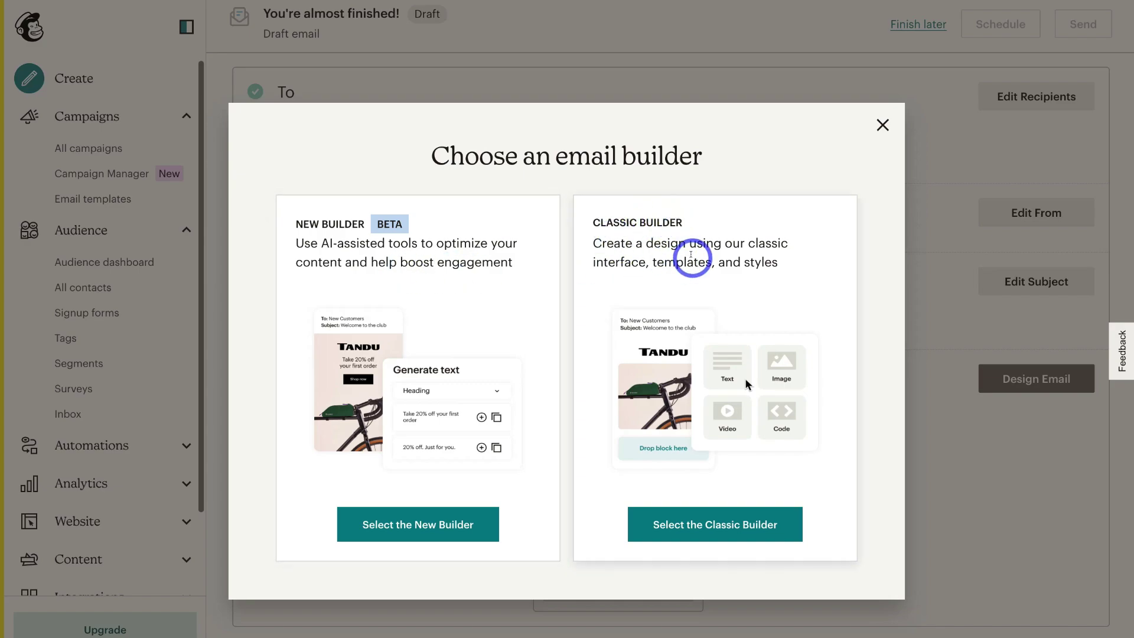
pyautogui.click(679, 538)
pyautogui.click(743, 533)
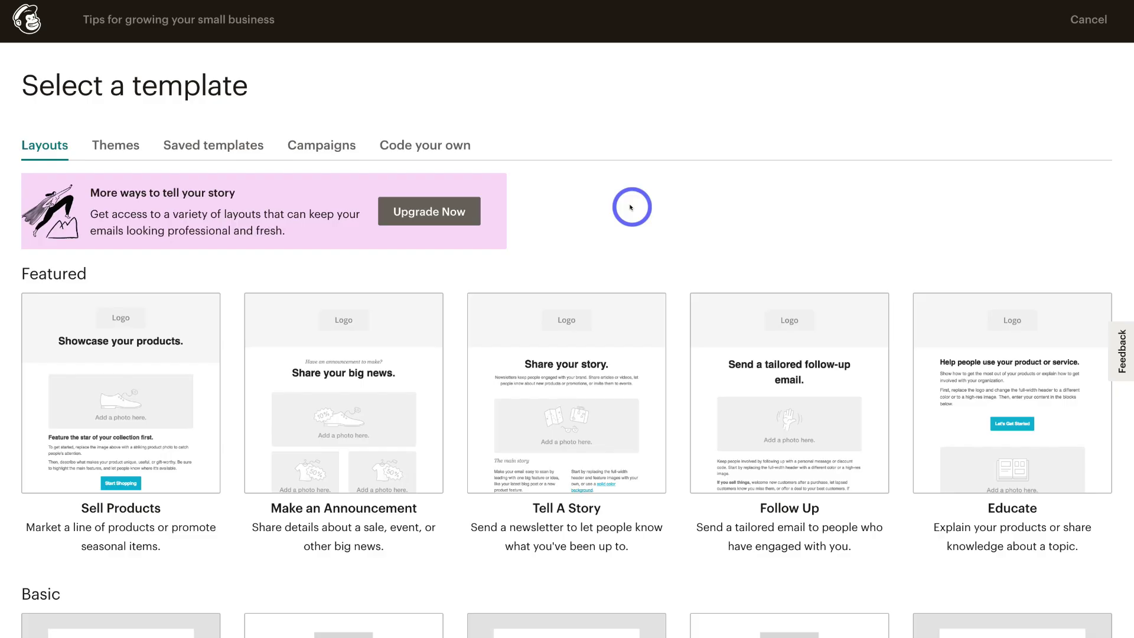
pyautogui.scroll(-4, 631, 207)
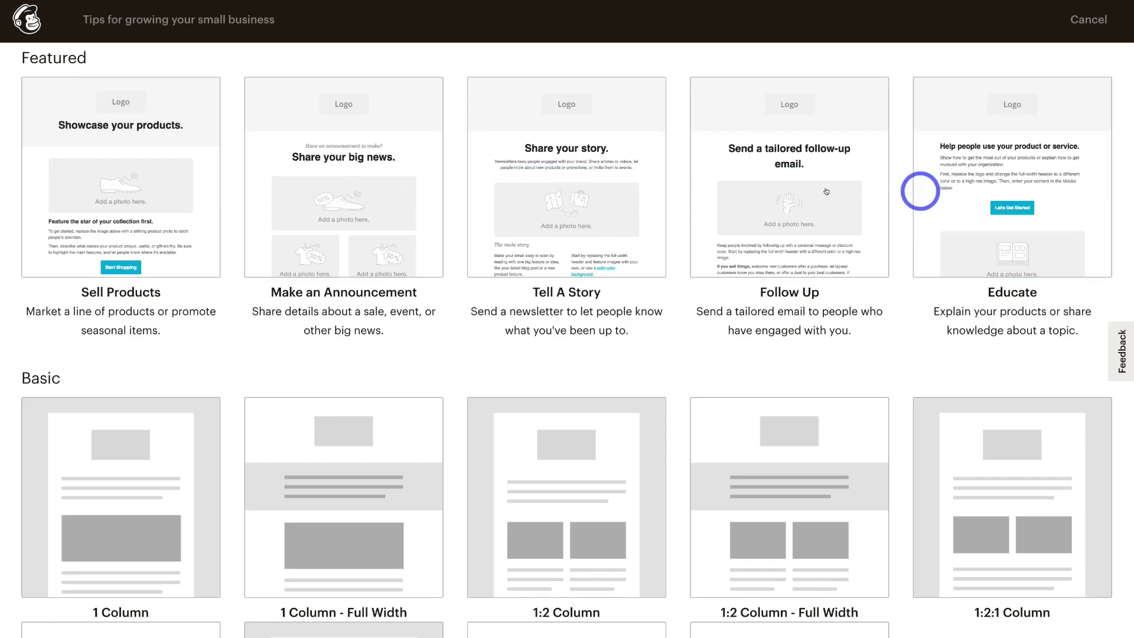
pyautogui.scroll(-3, 530, 201)
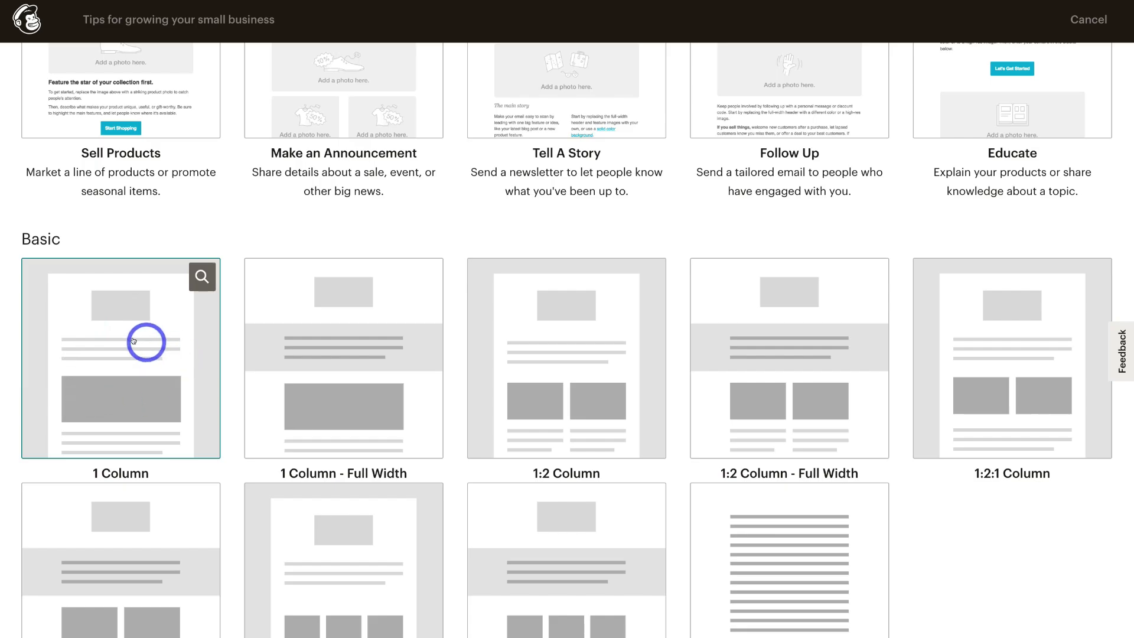
pyautogui.click(122, 367)
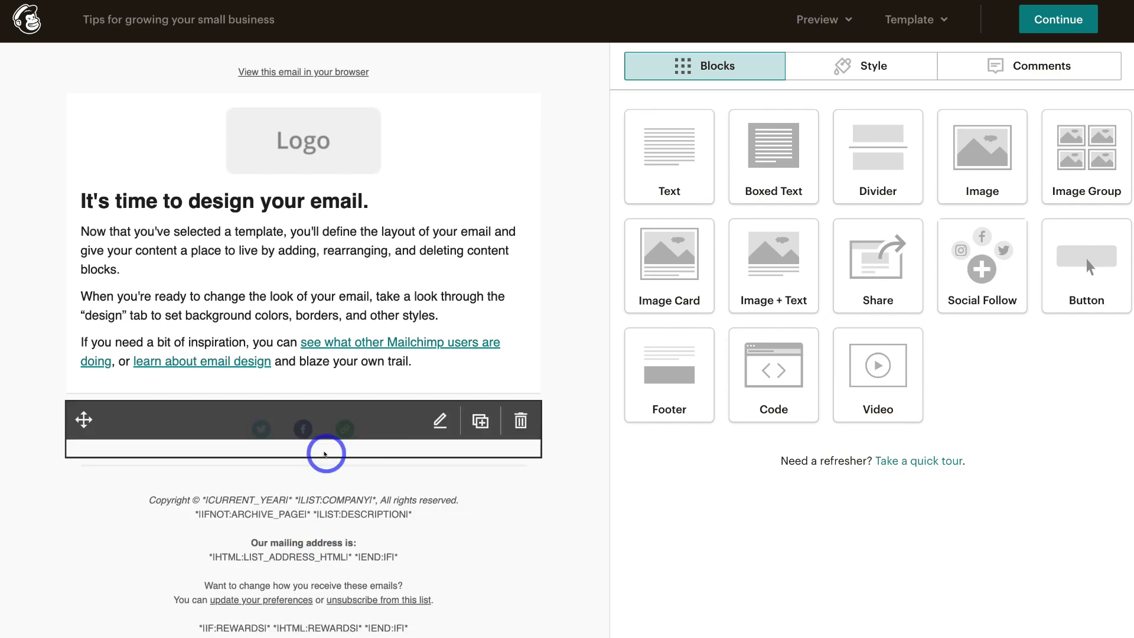
# Check the content and text formatting options of the email's intro text block, and close its editor.
pyautogui.click(323, 261)
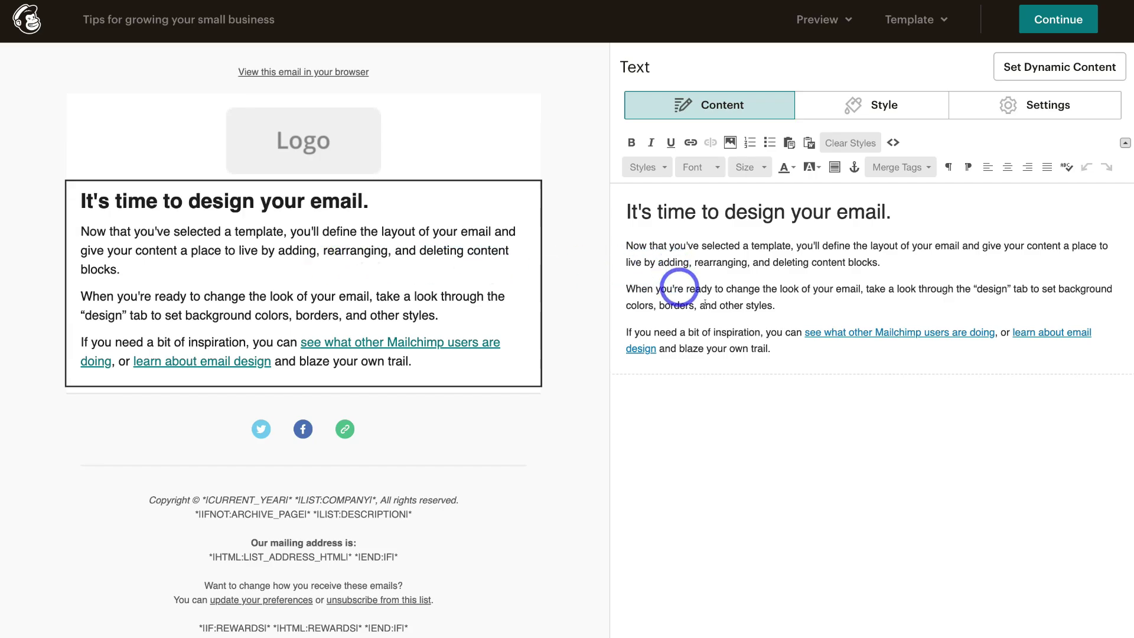
pyautogui.moveTo(888, 208); pyautogui.dragTo(687, 213)
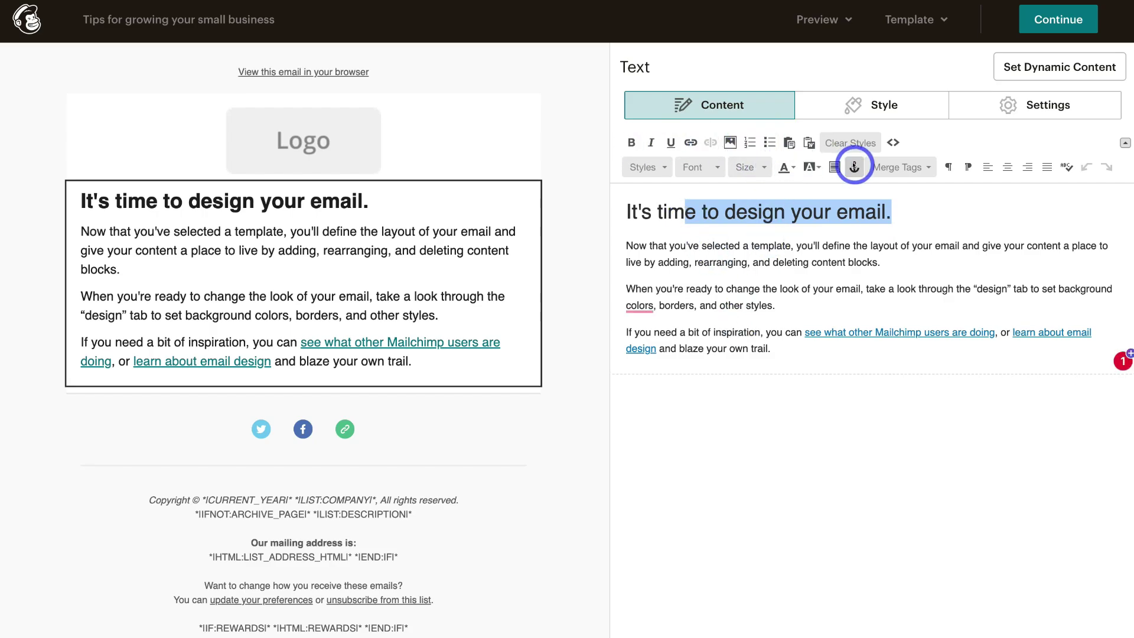
pyautogui.click(672, 611)
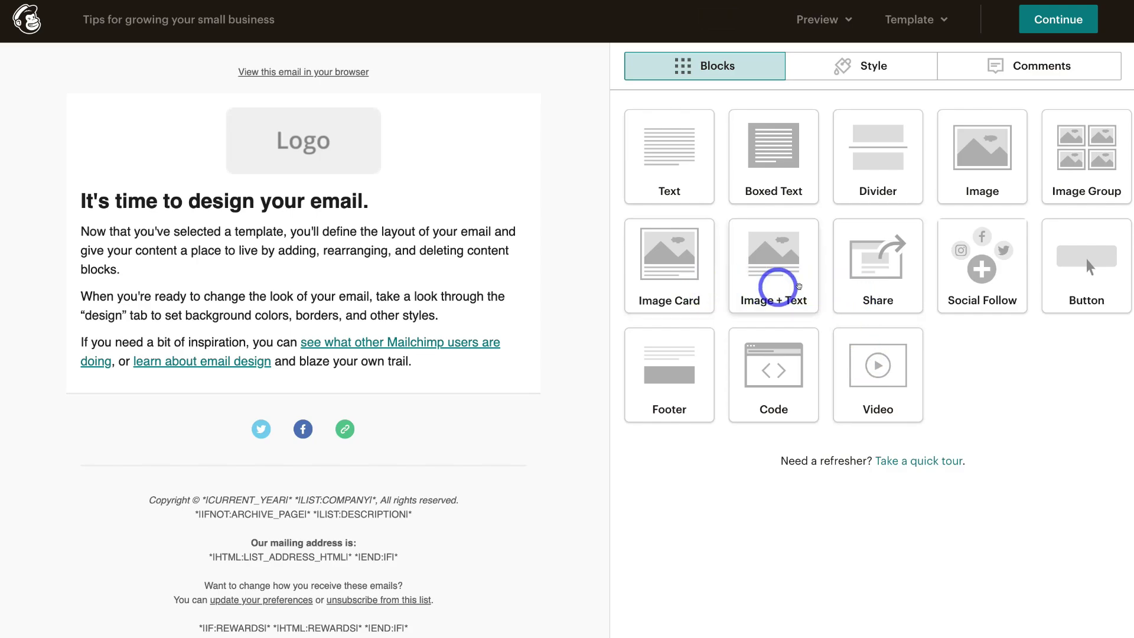
pyautogui.moveTo(865, 369); pyautogui.dragTo(305, 397)
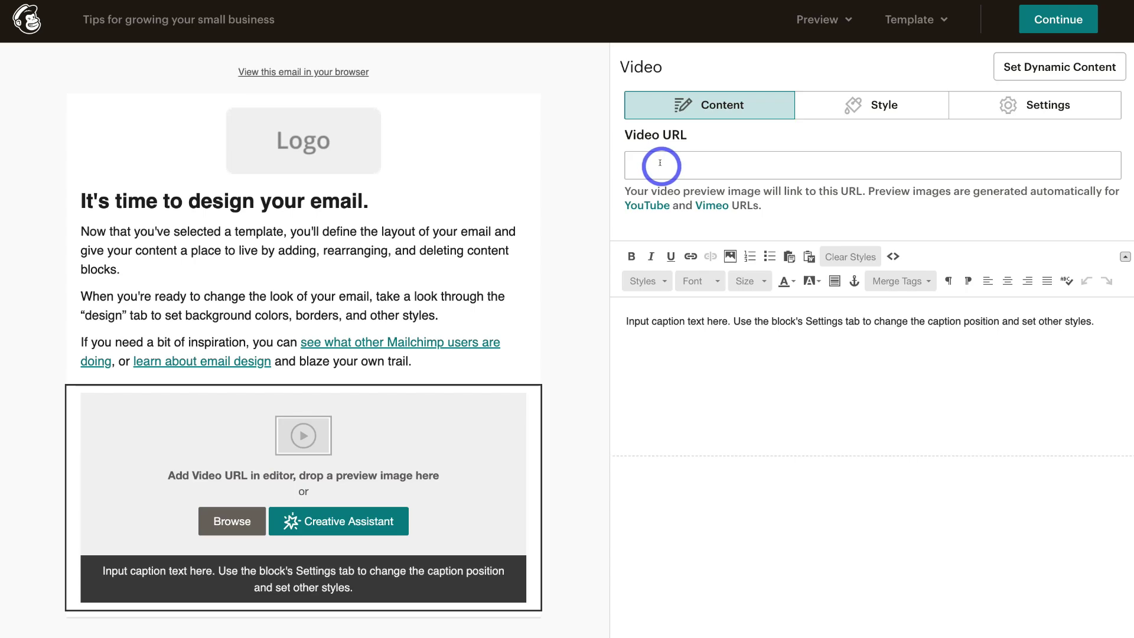
pyautogui.rightClick(660, 167)
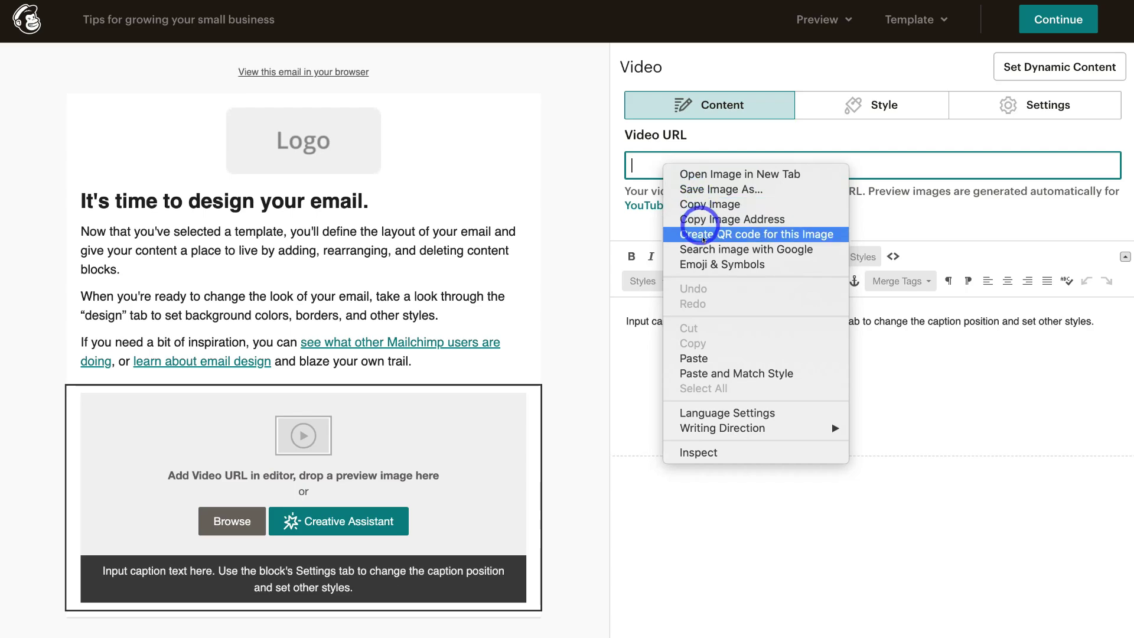
pyautogui.click(715, 358)
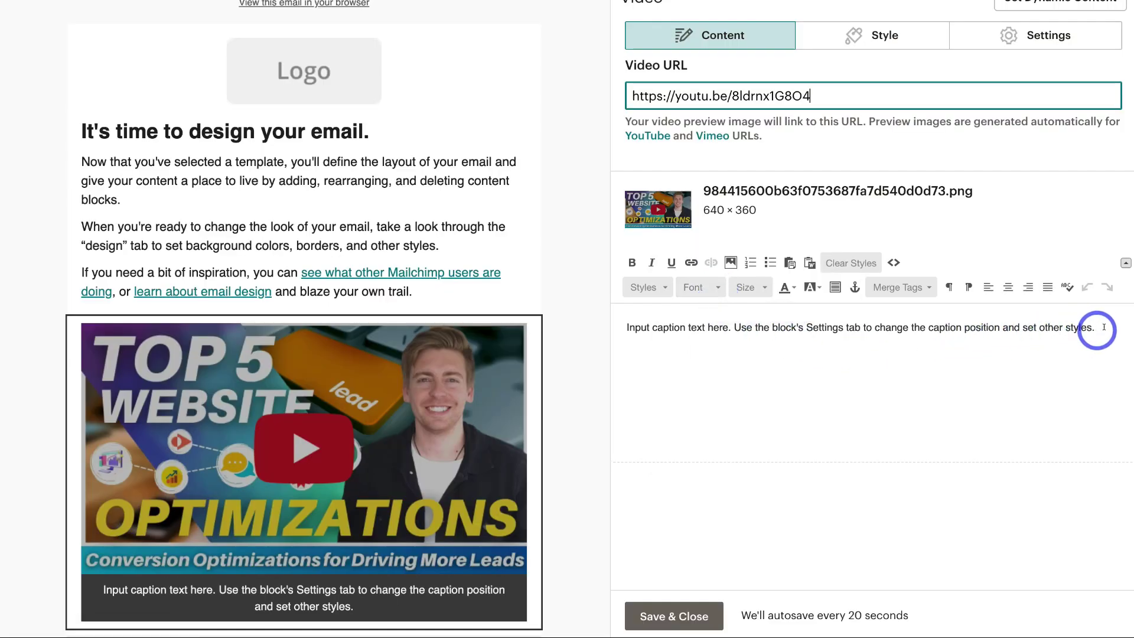
pyautogui.moveTo(1106, 329); pyautogui.dragTo(626, 334)
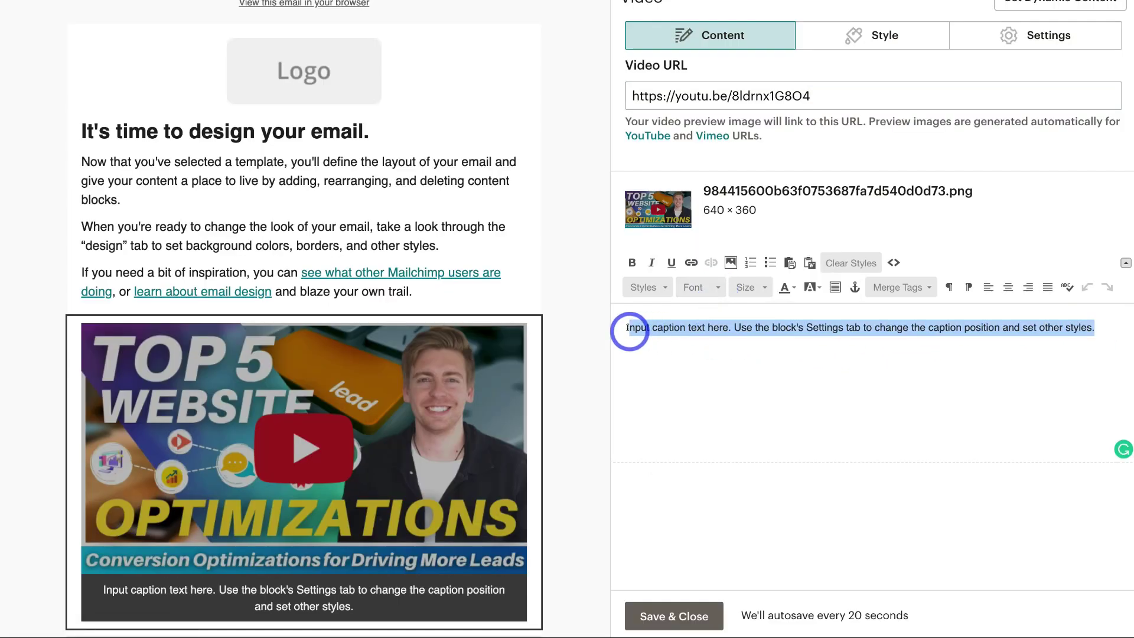
pyautogui.write('Optimize your website in just a few minutes!')
pyautogui.click(653, 614)
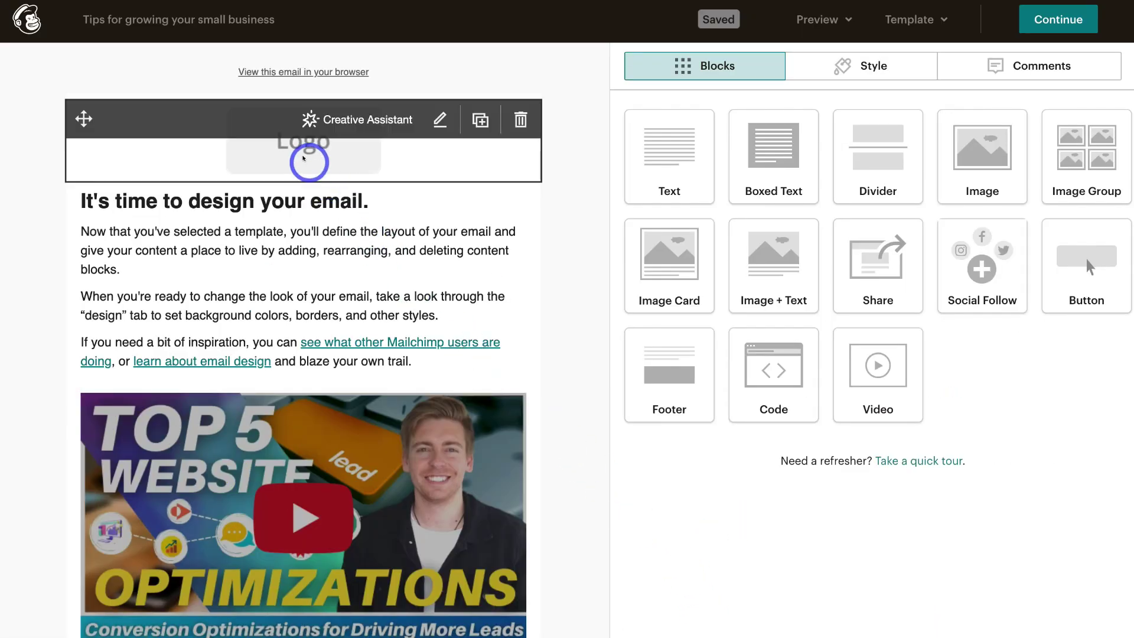
# Replace the logo placeholder with an uploaded Stews Consulting Logo image, and reduce its display size to slightly under half.
pyautogui.click(303, 152)
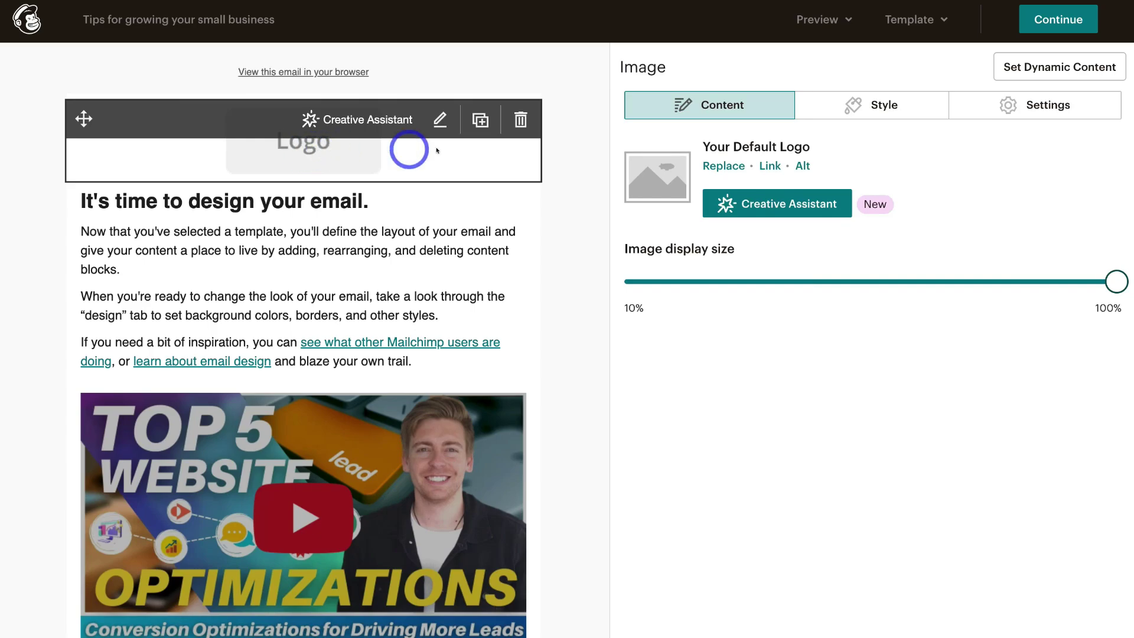
pyautogui.click(717, 164)
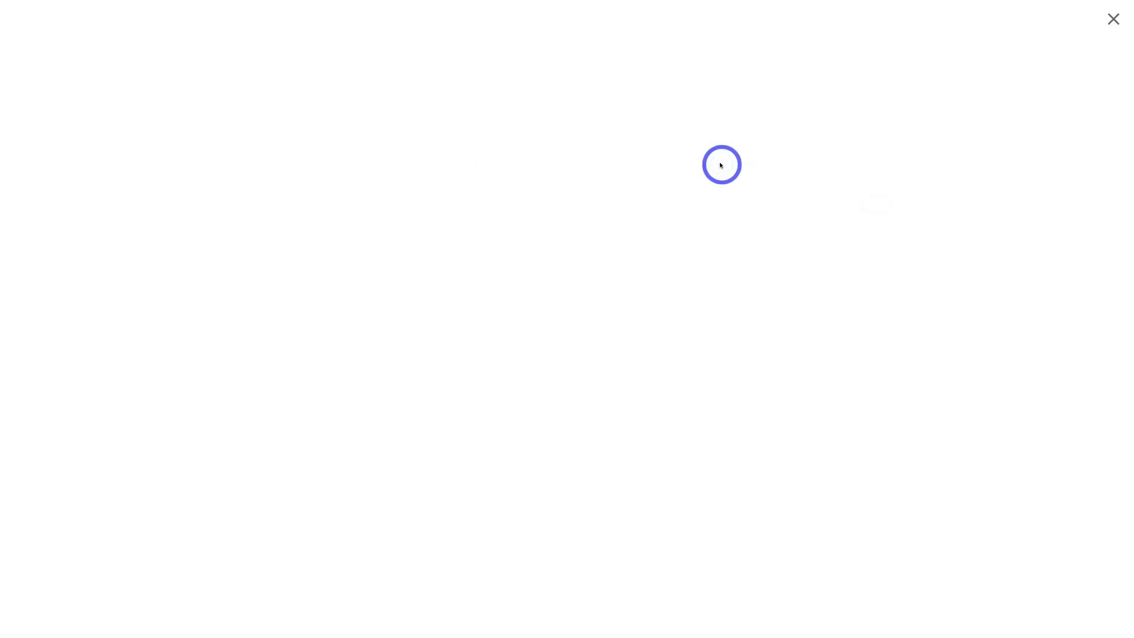
pyautogui.click(1040, 67)
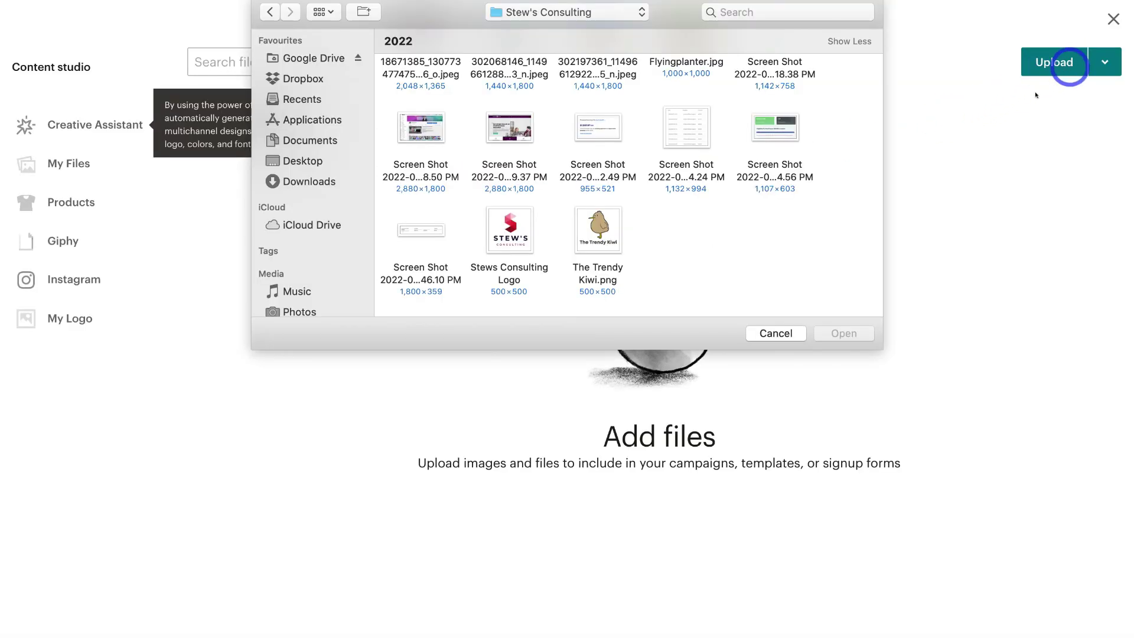
pyautogui.click(532, 229)
pyautogui.click(820, 332)
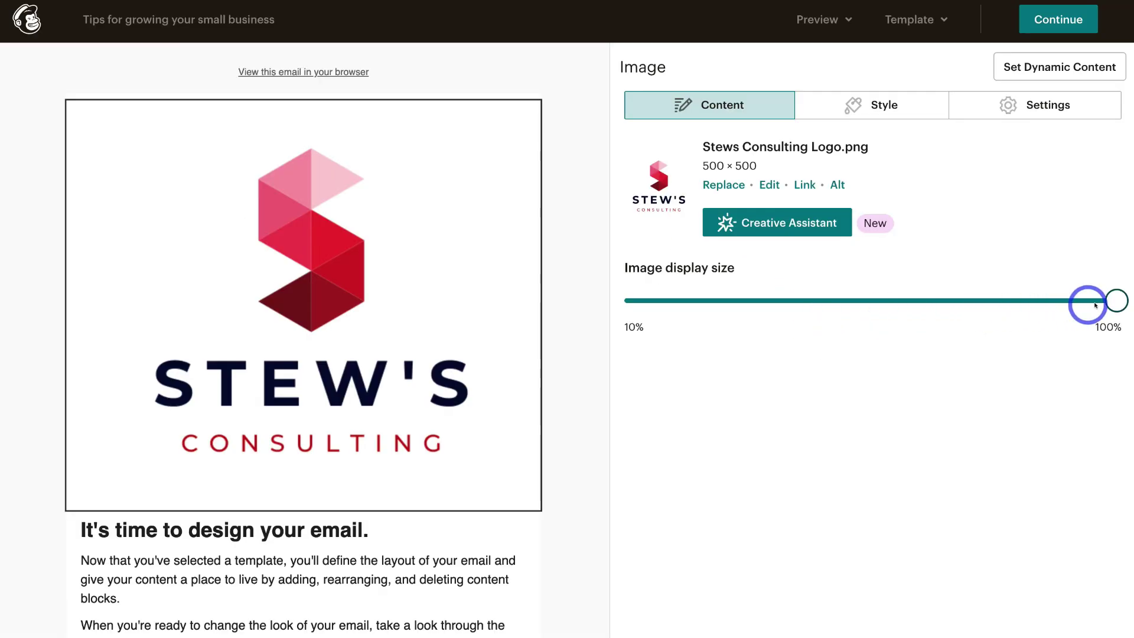
pyautogui.moveTo(1070, 303); pyautogui.dragTo(818, 301)
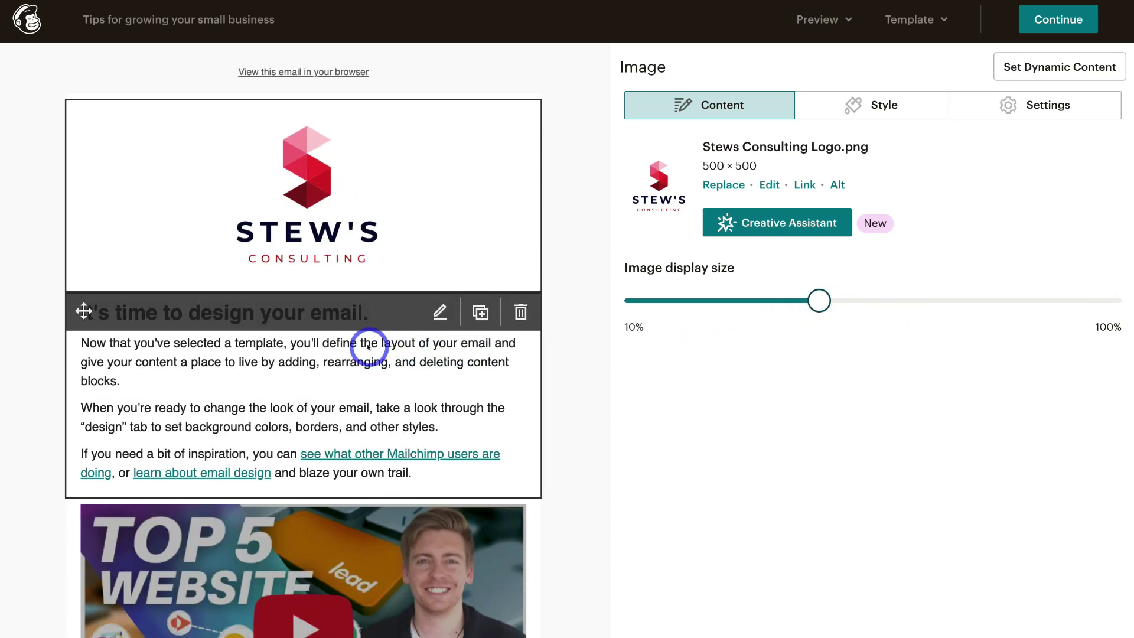
# Replace the intro text block's heading with a centred "Top 3 tips to grow your business!" and its body with lorem ipsum paragraphs for Tip #1 to Tip #3.
pyautogui.click(363, 363)
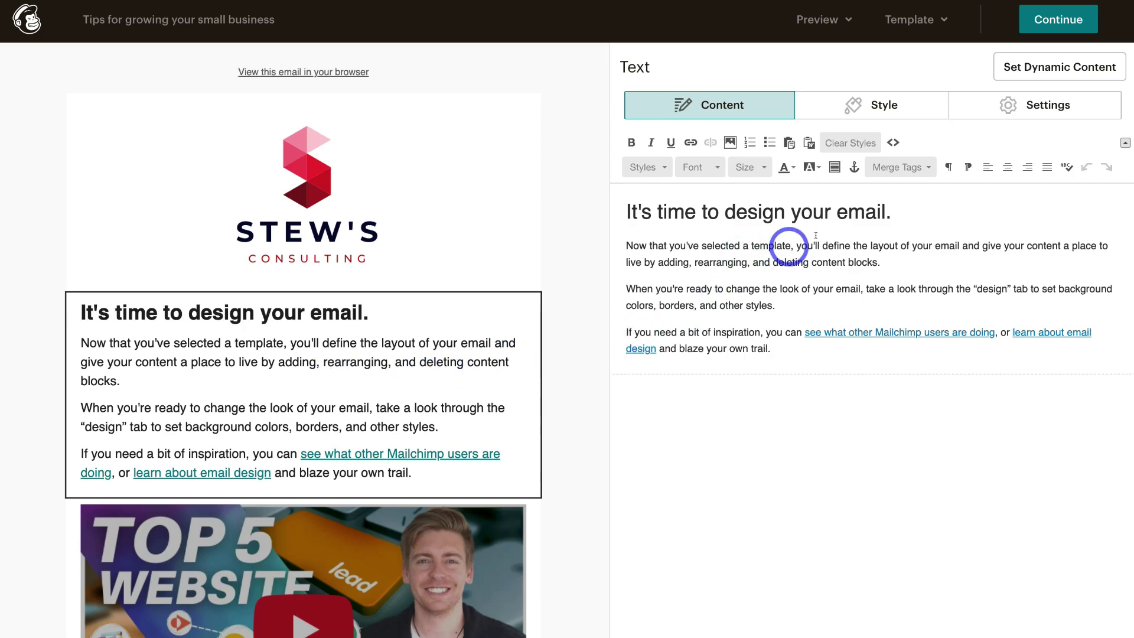
pyautogui.write('Top 3 tips to grow your business!')
pyautogui.moveTo(884, 210); pyautogui.dragTo(927, 208)
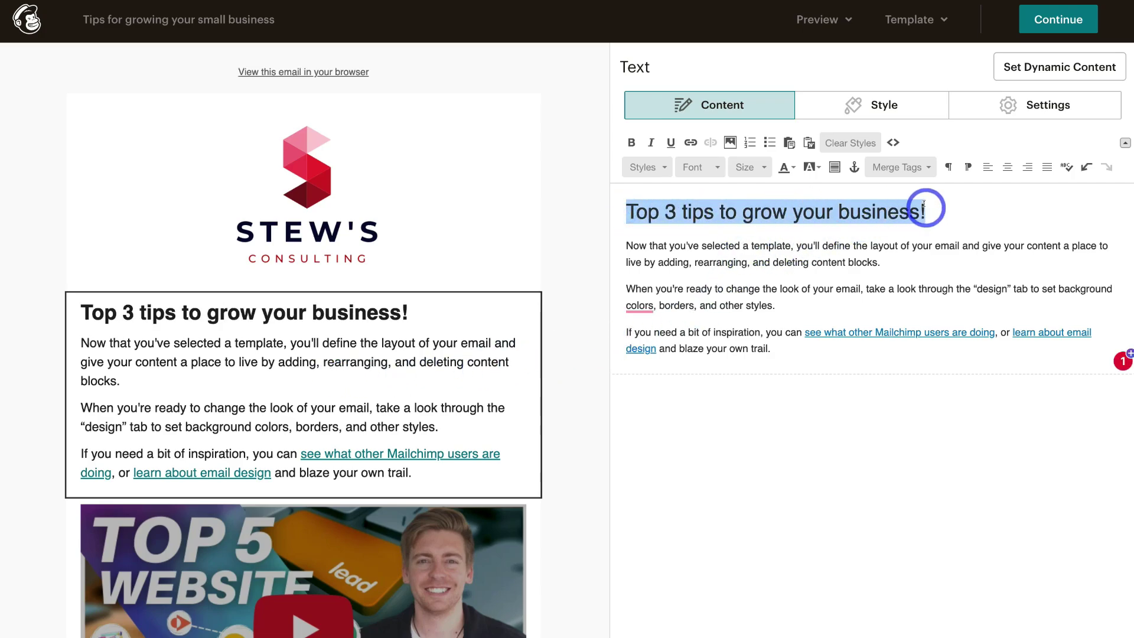
pyautogui.click(1009, 168)
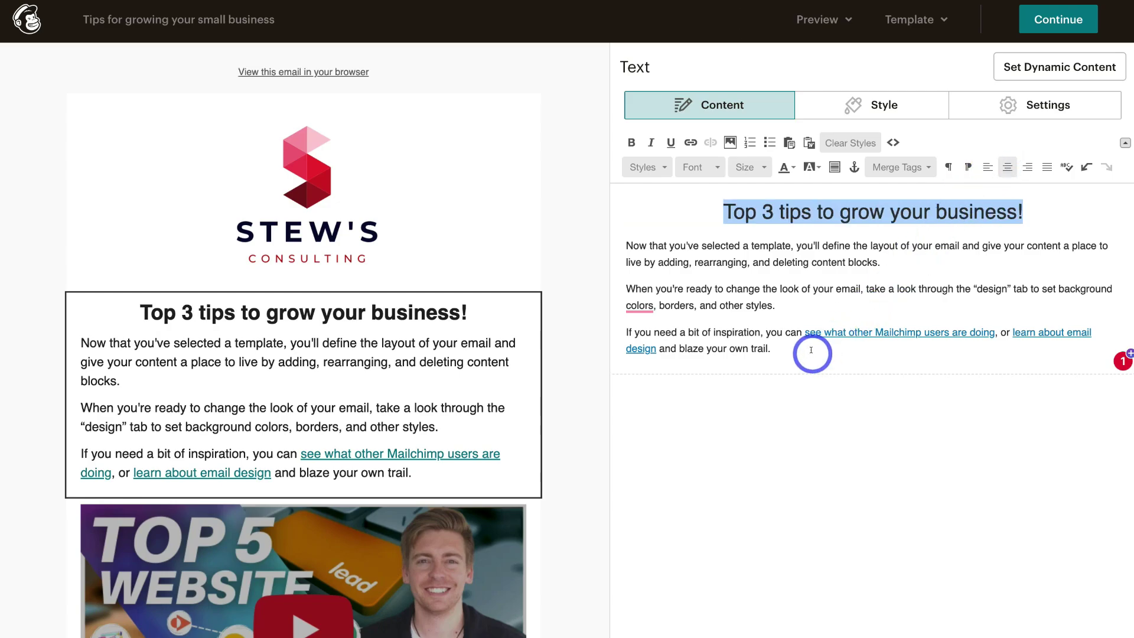
pyautogui.moveTo(771, 348); pyautogui.dragTo(627, 246)
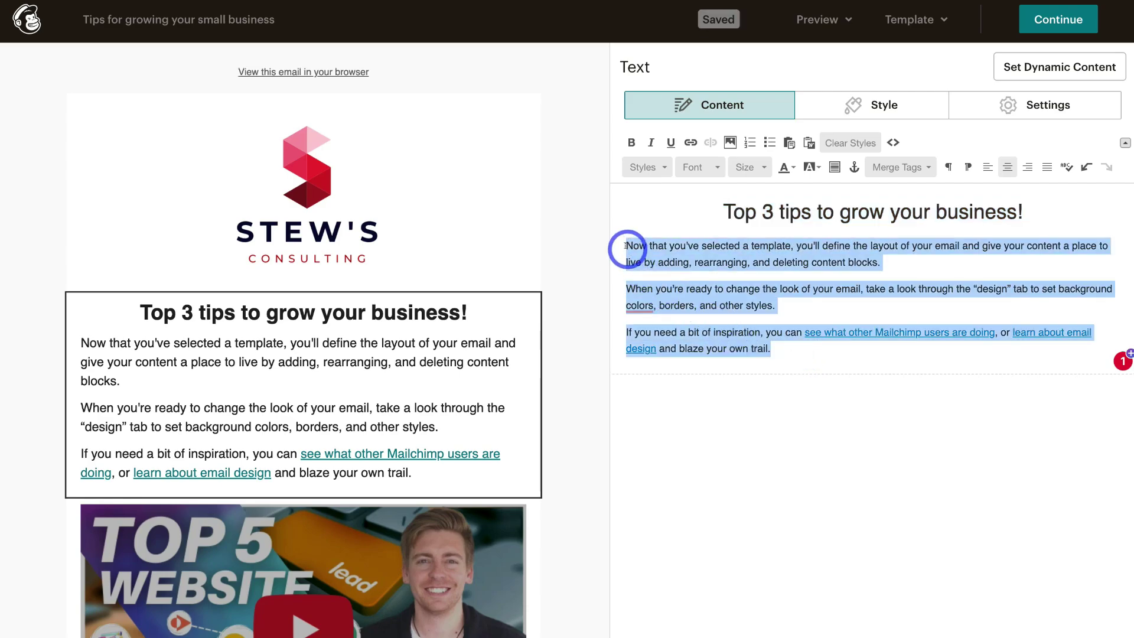
pyautogui.write('Tip #1: Lorem ipsum dolor sit amet, consectetuer adipiscing elit. Aenean commodo ligula eget dolor. Aenean massa.  Tip #2: Lorem ipsum dolor sit amet, consectetuer adipiscing elit. Aenean commodo ligula eget dolor. Aenean massa.  Tip #3: Lorem ipsum dolor sit amet, consectetuer adipiscing elit. Aenean commodo ligula eget dolor. Aenean massa.')
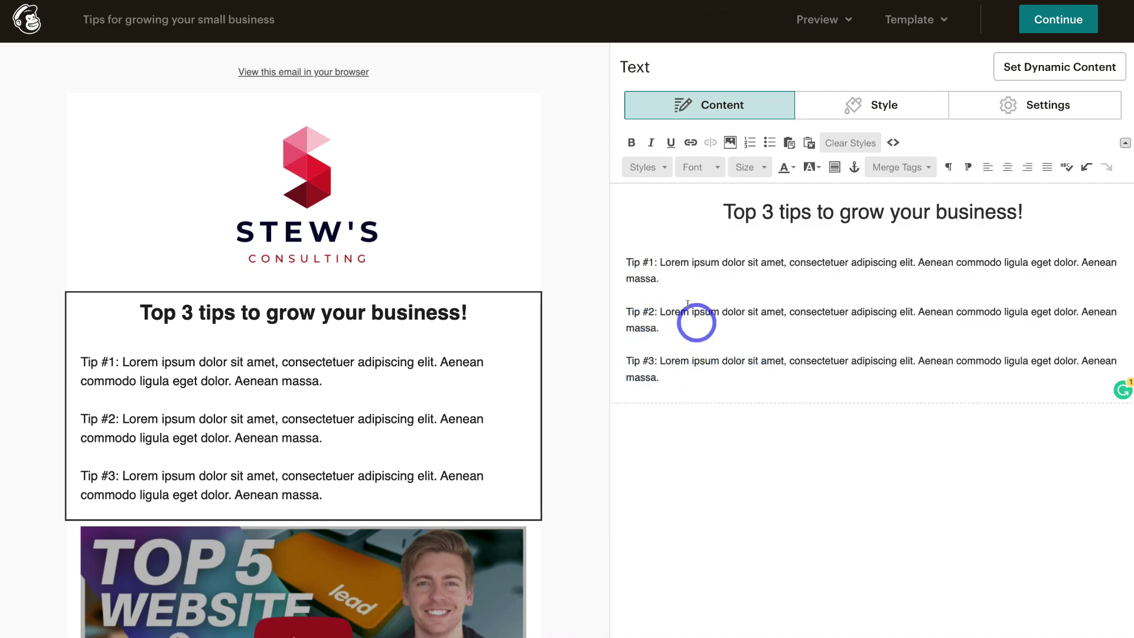
# Make the labels "Tip #1", "Tip #2" and "Tip #3" bold, then save and close the text block.
pyautogui.moveTo(656, 263); pyautogui.dragTo(624, 262)
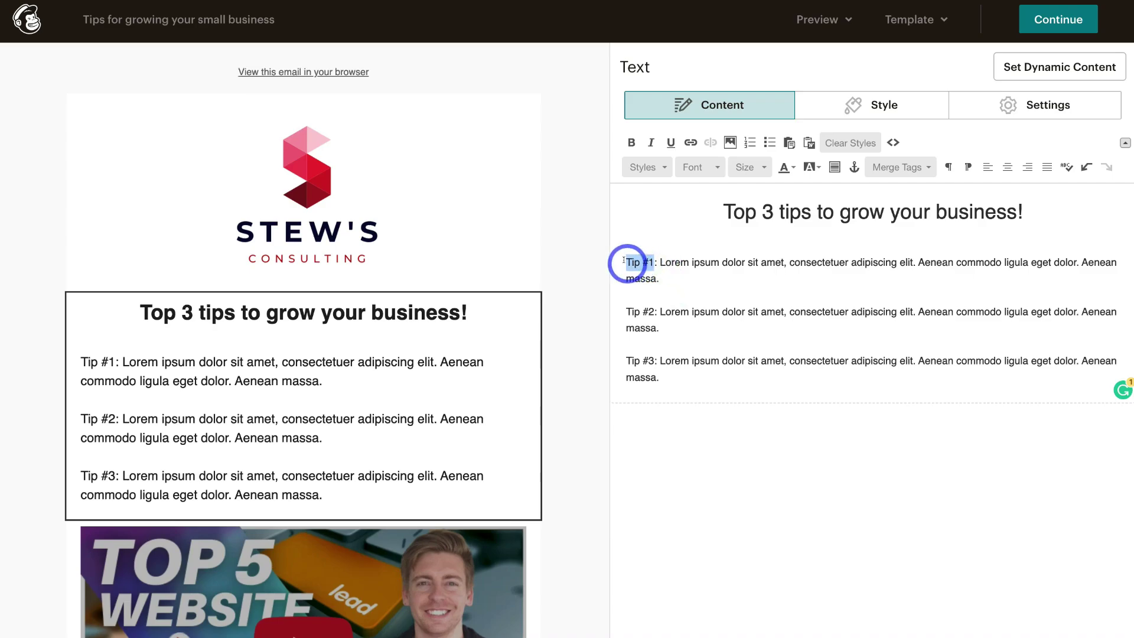
pyautogui.click(632, 142)
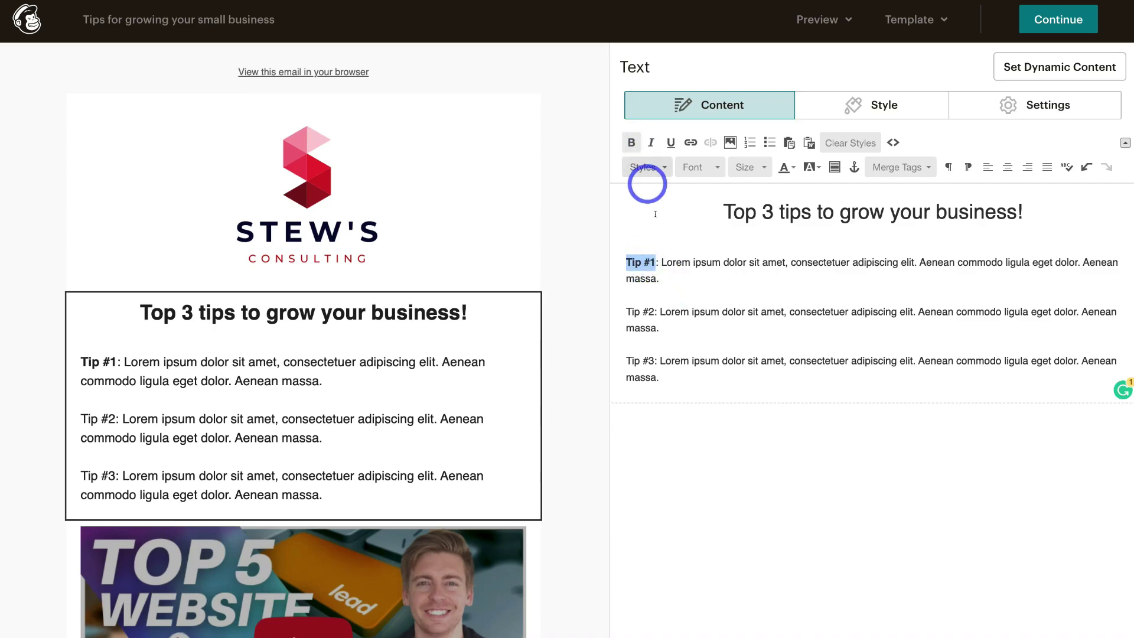
pyautogui.moveTo(654, 311); pyautogui.dragTo(626, 311)
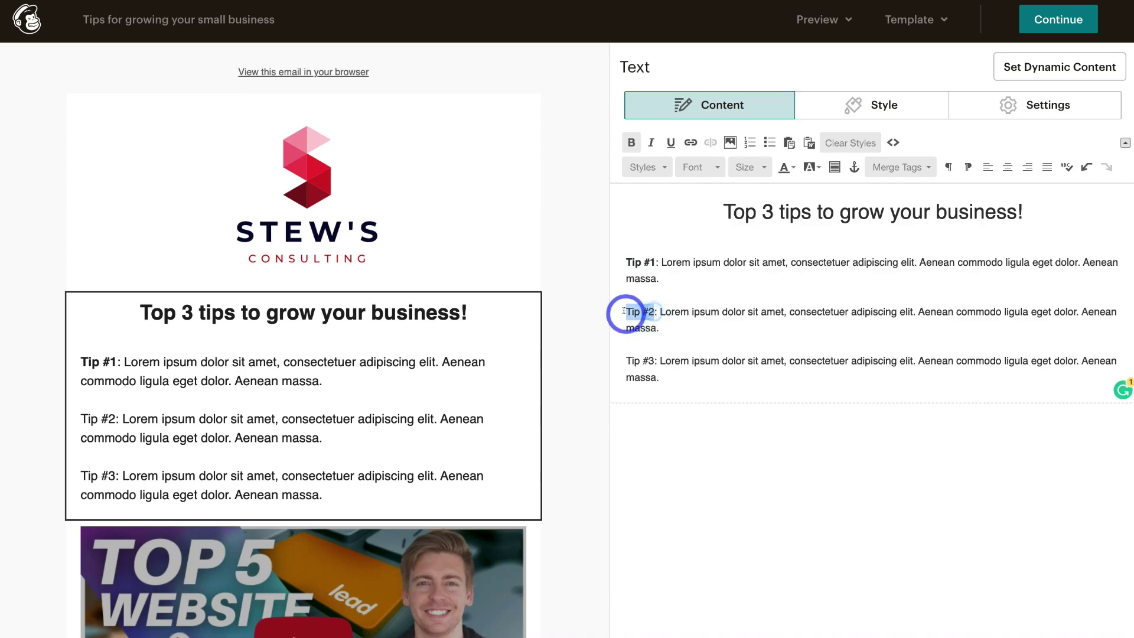
pyautogui.click(630, 142)
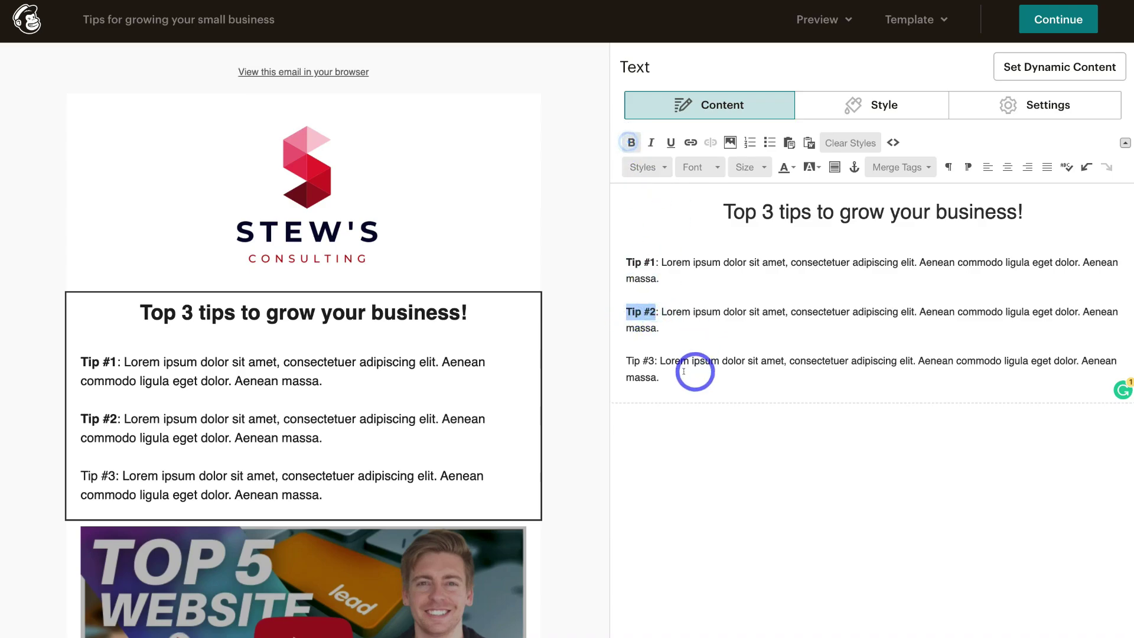
pyautogui.moveTo(655, 361); pyautogui.dragTo(627, 360)
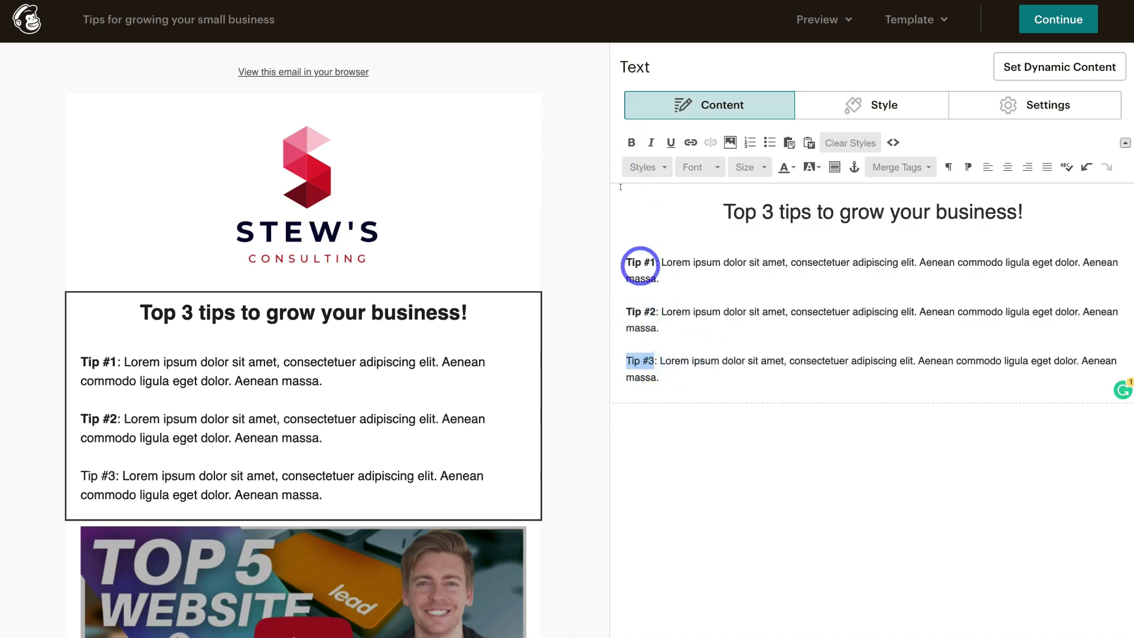
pyautogui.click(631, 143)
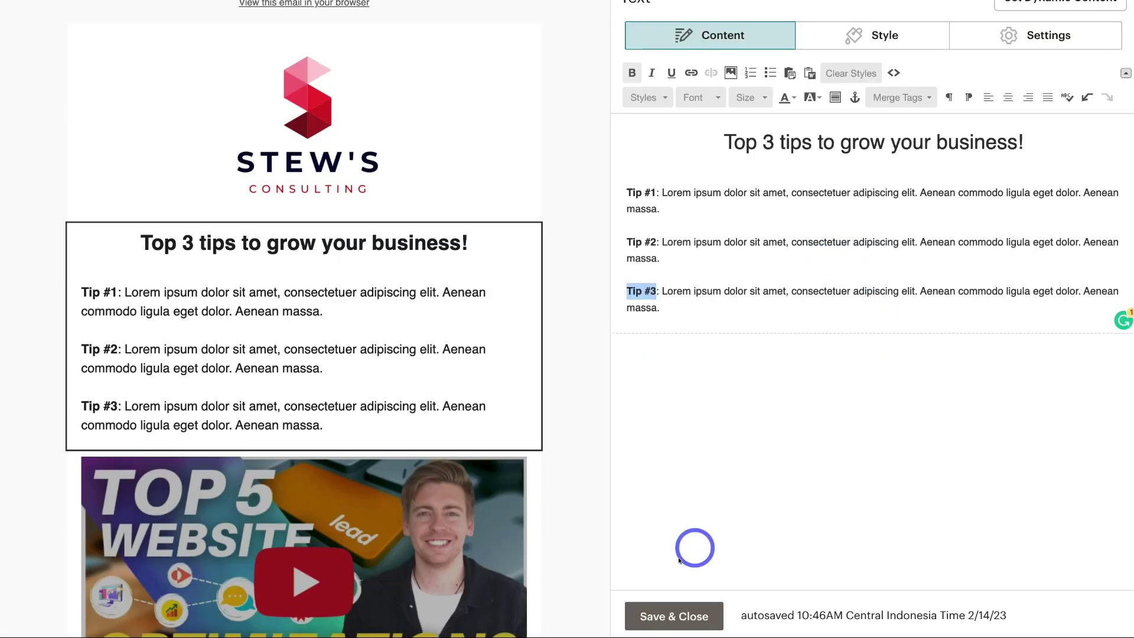
pyautogui.click(673, 614)
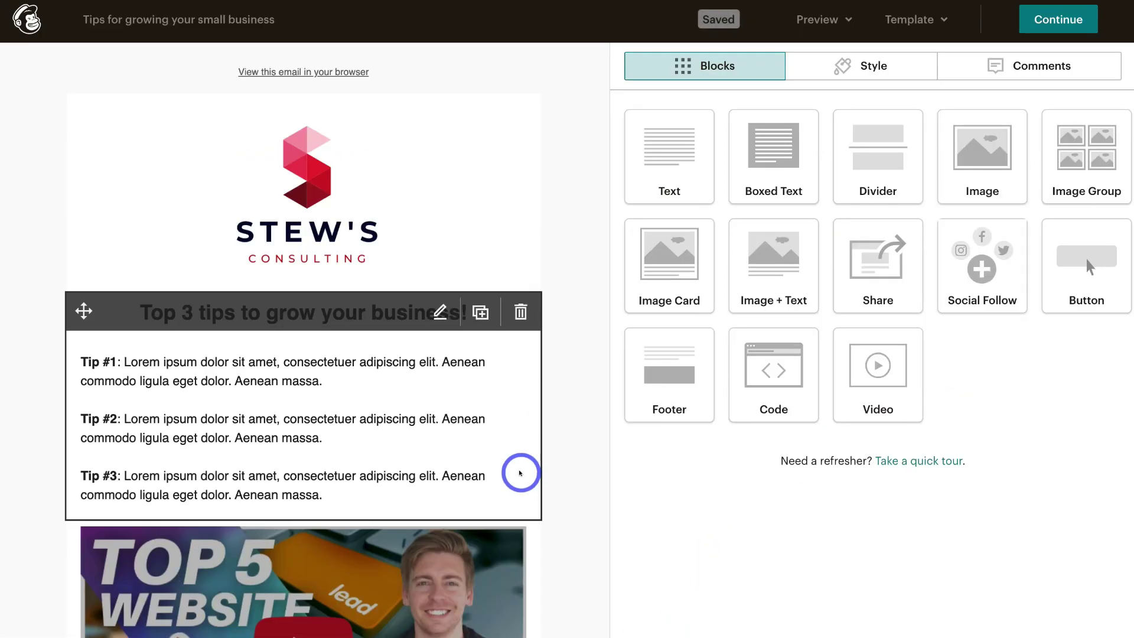
# Add a fourth service to the Social Follow block below the video and set it to LinkedIn.
pyautogui.scroll(-5, 520, 472)
pyautogui.scroll(-2, 520, 473)
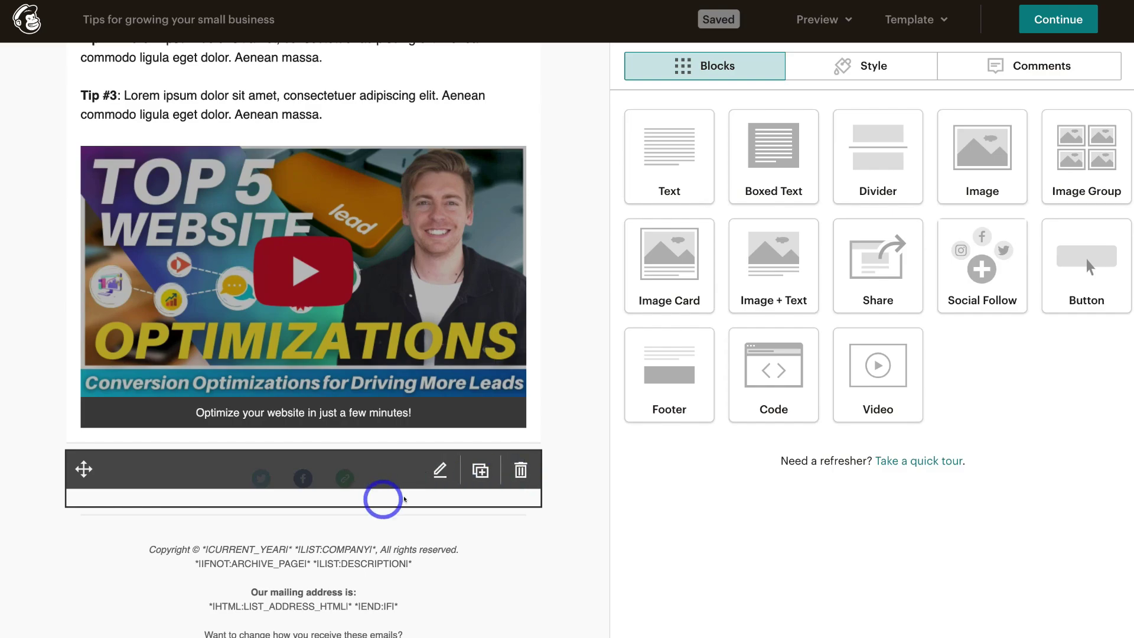
pyautogui.click(437, 471)
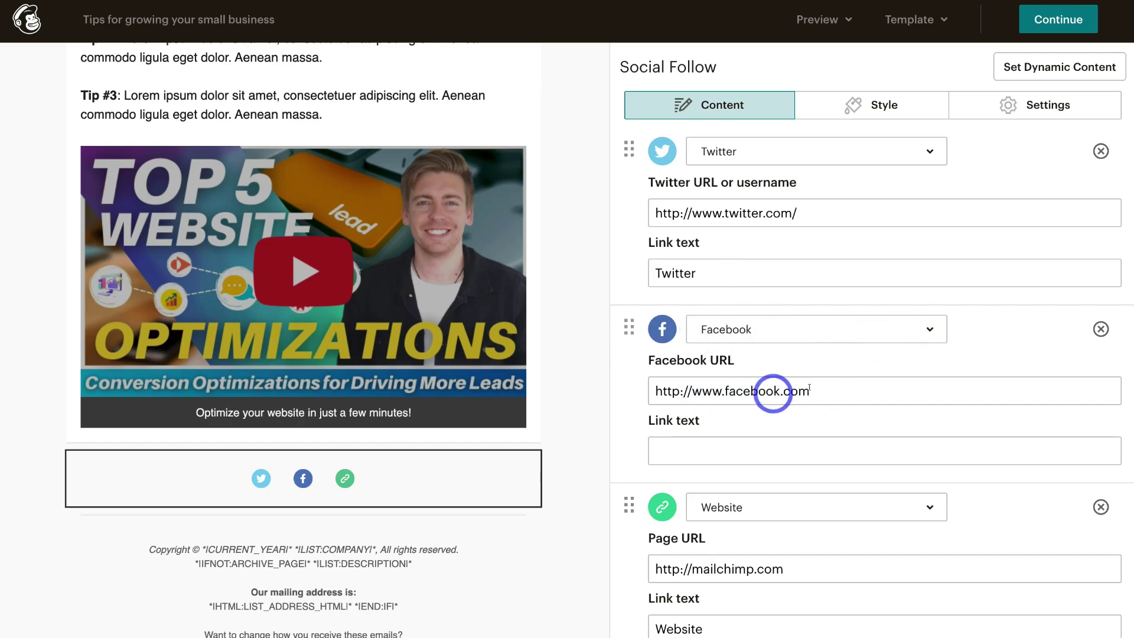
pyautogui.scroll(-2, 808, 389)
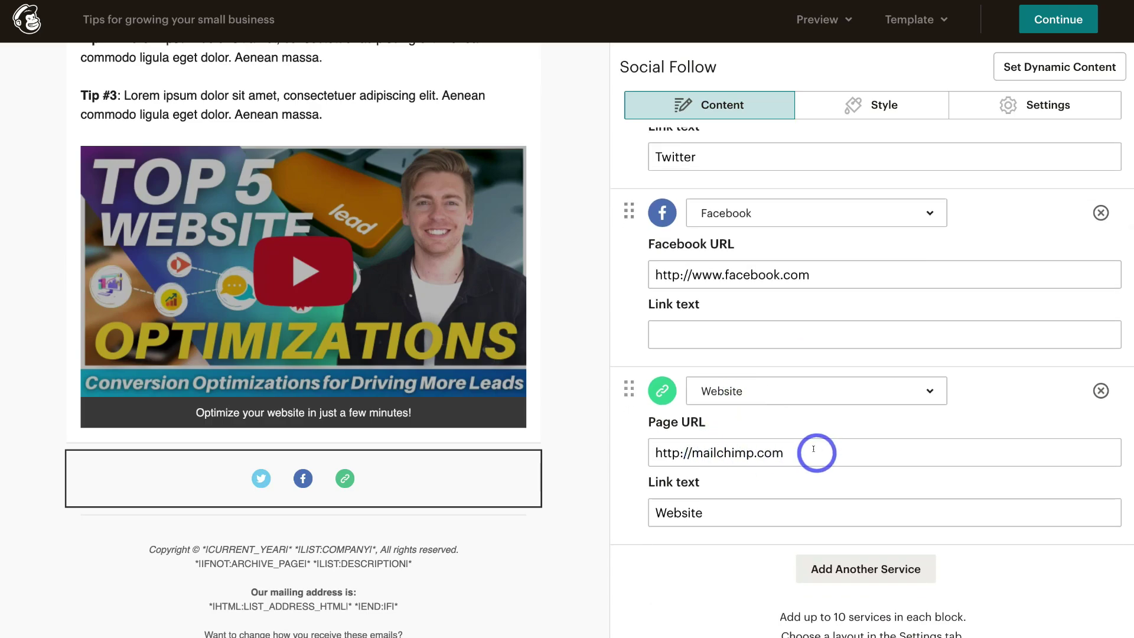
pyautogui.click(872, 563)
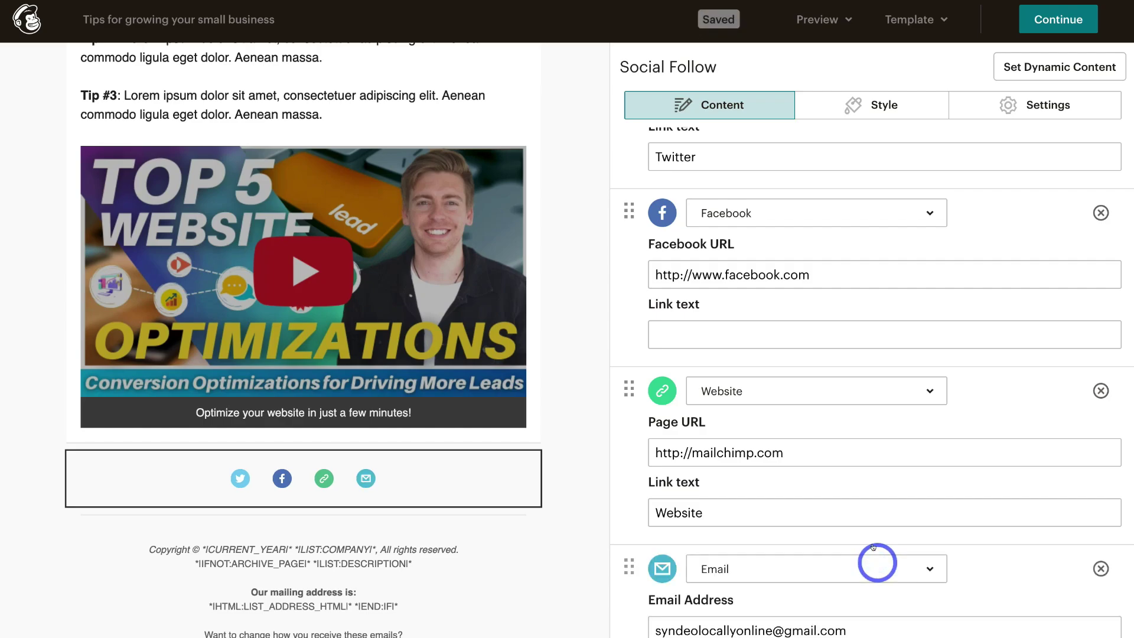
pyautogui.scroll(-3, 874, 531)
pyautogui.click(728, 407)
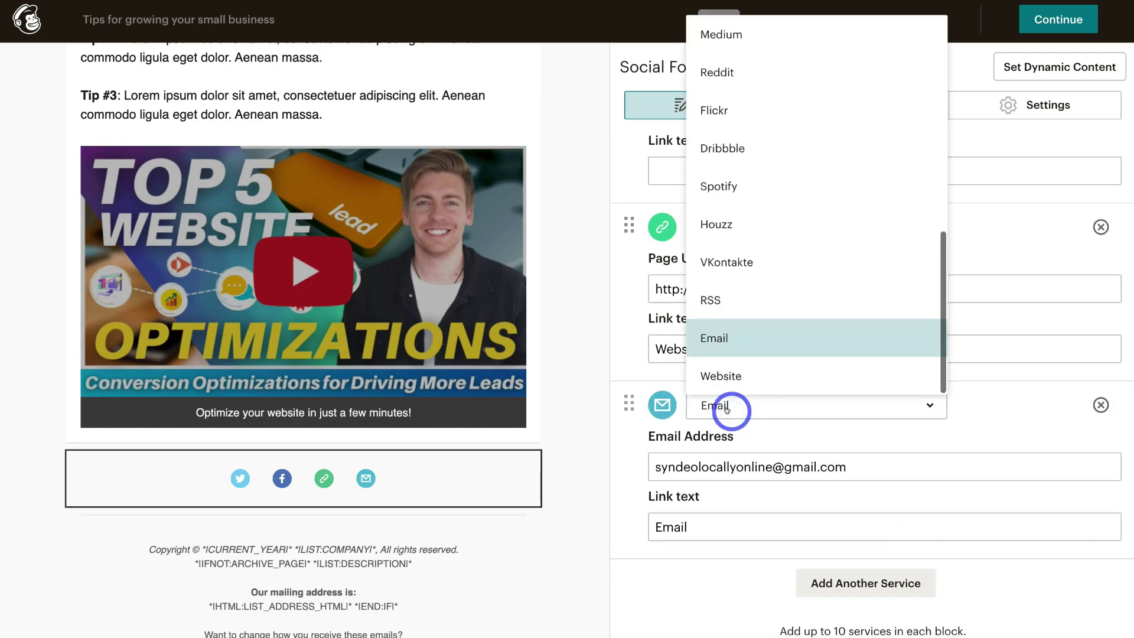
pyautogui.scroll(5, 768, 330)
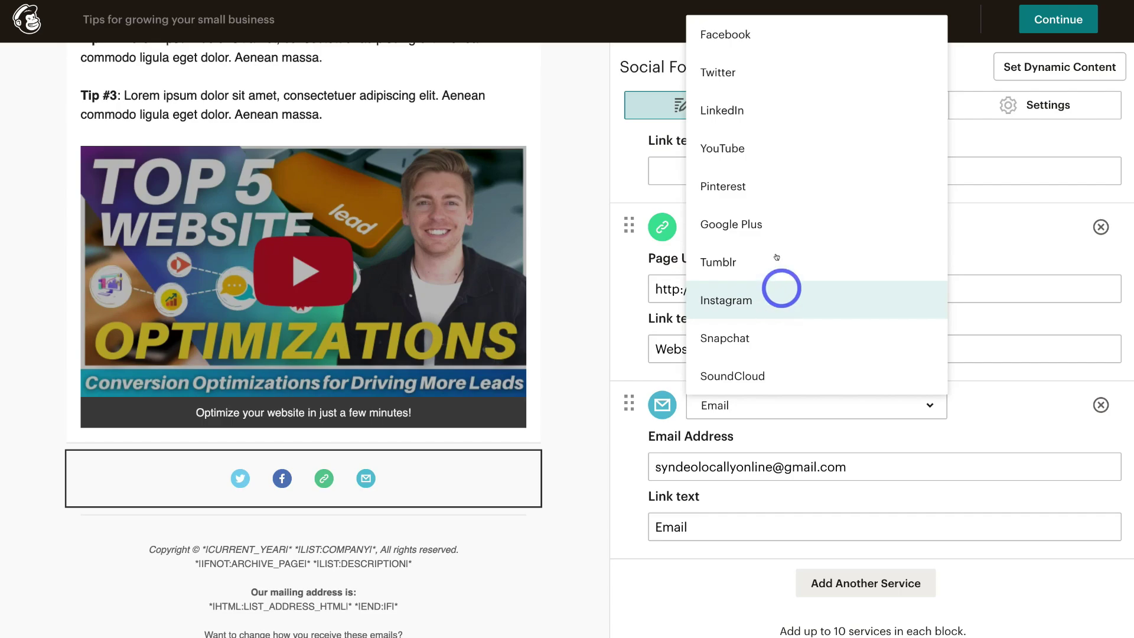
pyautogui.click(759, 111)
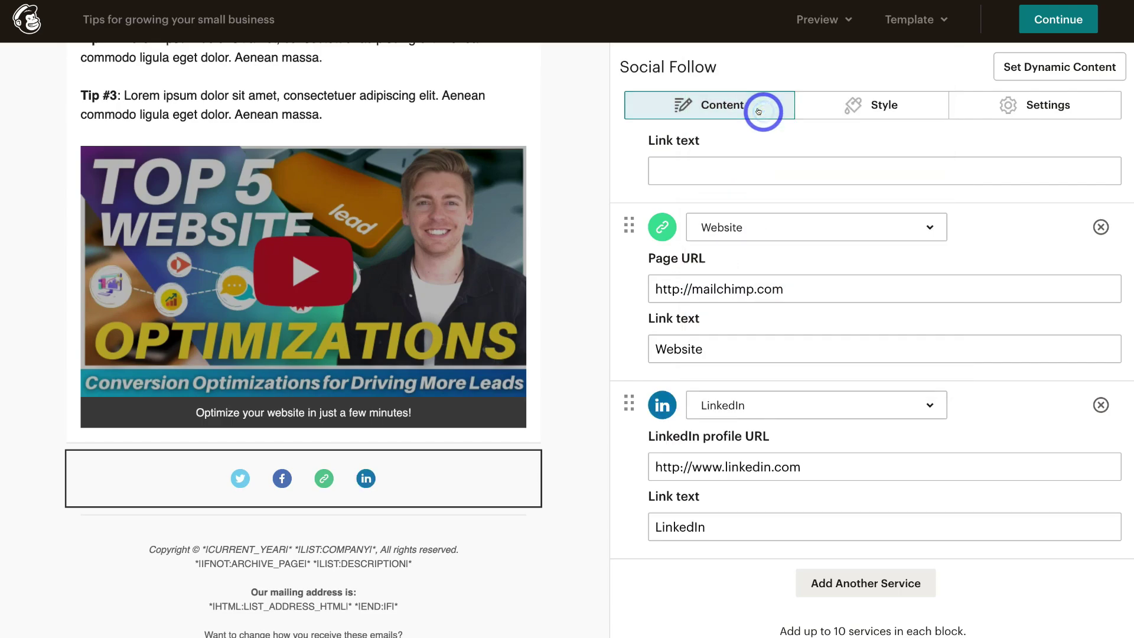
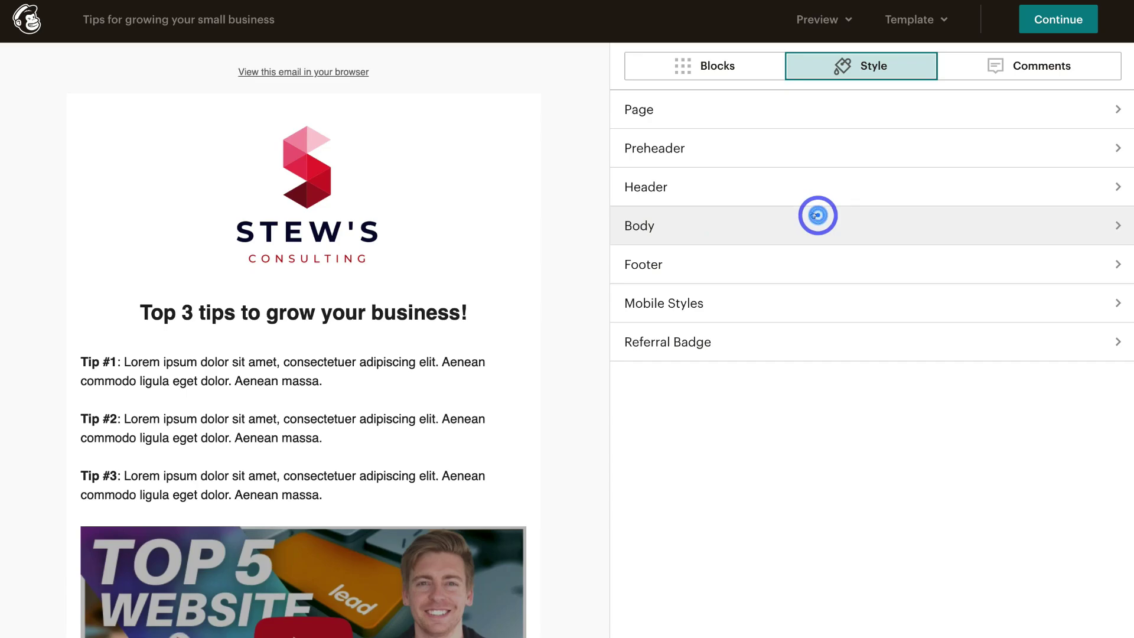
# Examine the email's Body style settings for background, borders, padding, text and links.
pyautogui.click(813, 216)
pyautogui.scroll(-1, 816, 215)
pyautogui.scroll(-3, 816, 215)
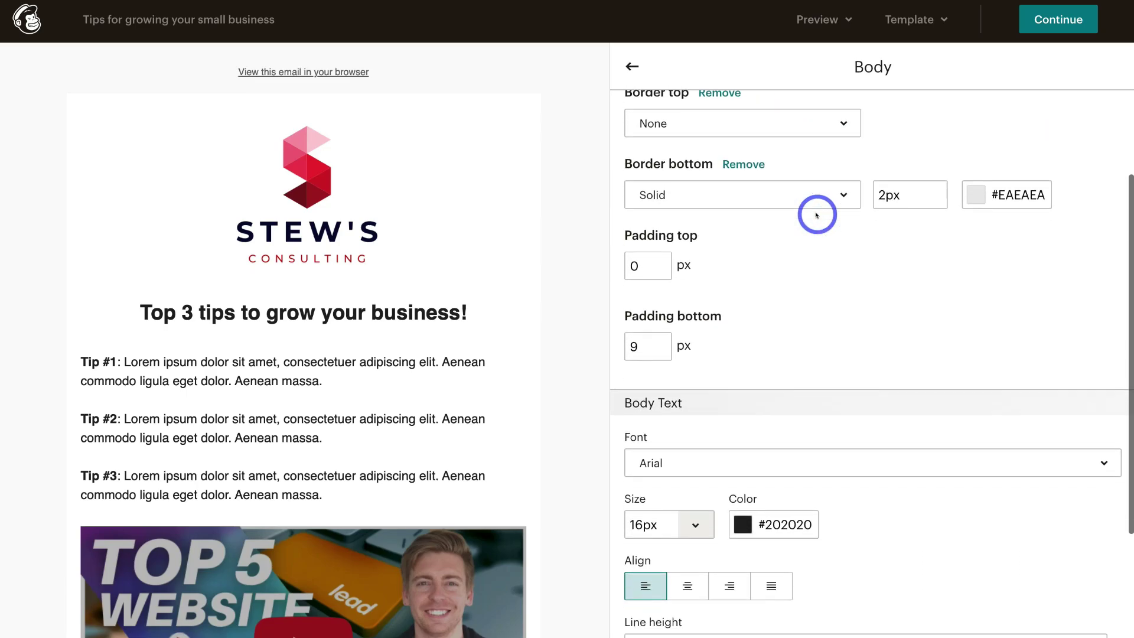
pyautogui.scroll(3, 815, 216)
pyautogui.scroll(1, 815, 215)
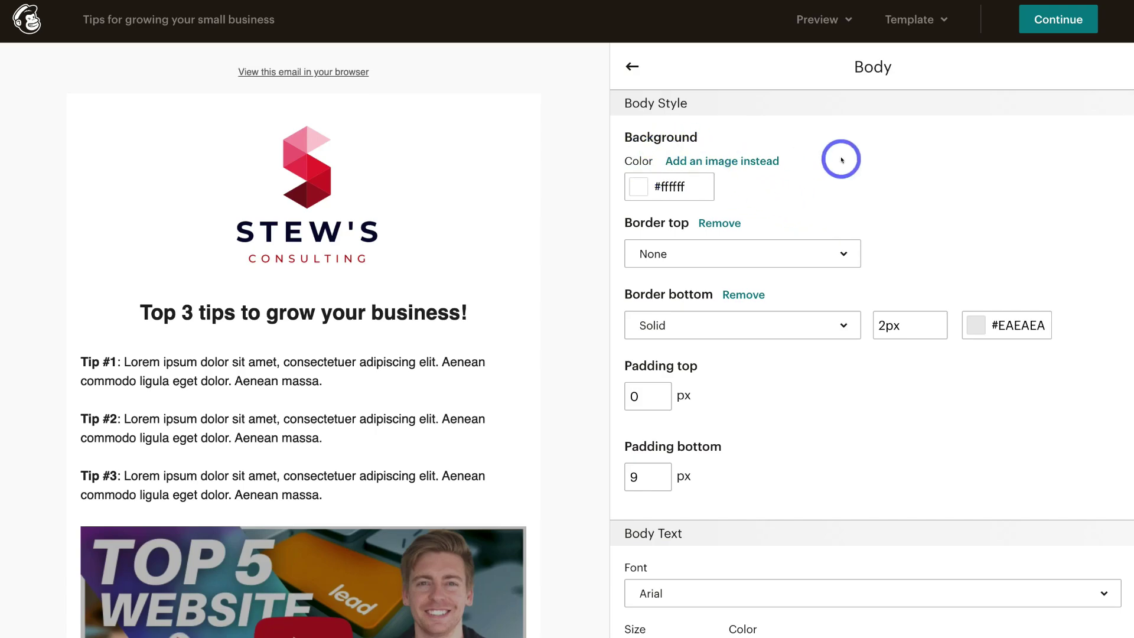
pyautogui.scroll(-1, 841, 157)
pyautogui.scroll(-2, 855, 174)
pyautogui.scroll(-2, 820, 236)
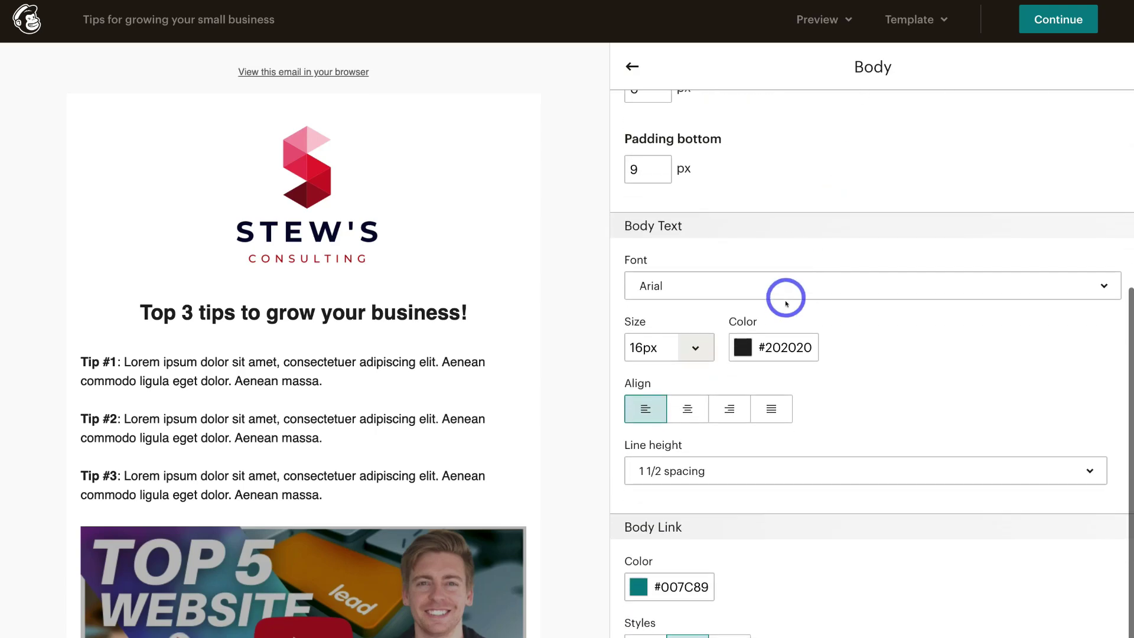
pyautogui.scroll(5, 768, 295)
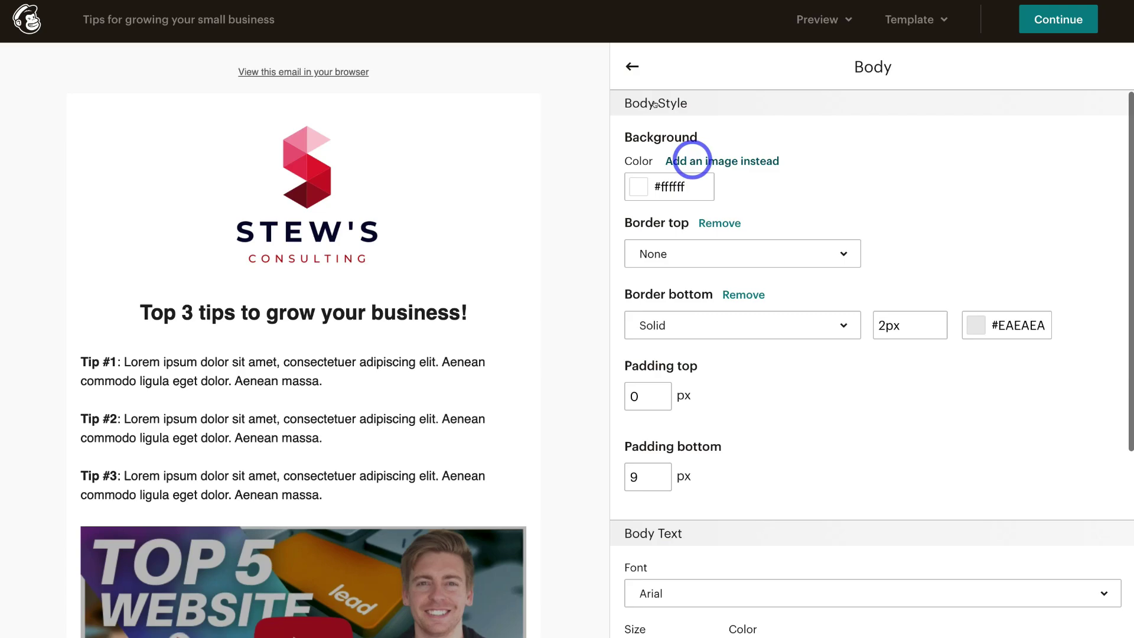
pyautogui.click(631, 65)
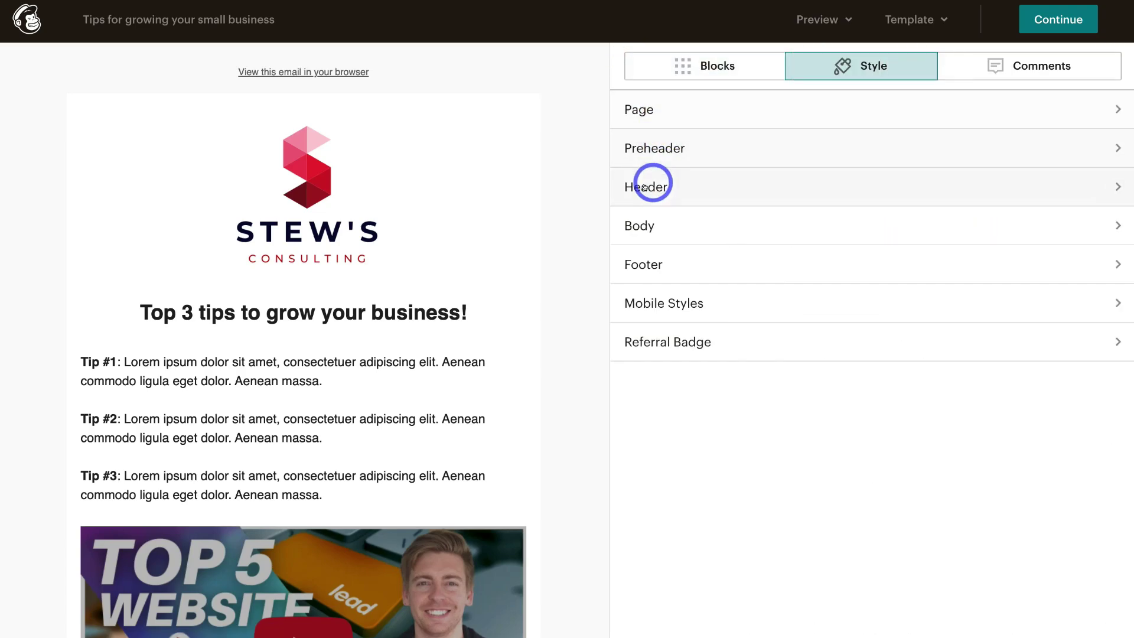
# Examine the email's Header and Footer style settings for background, borders, padding and text.
pyautogui.click(711, 185)
pyautogui.scroll(-4, 711, 184)
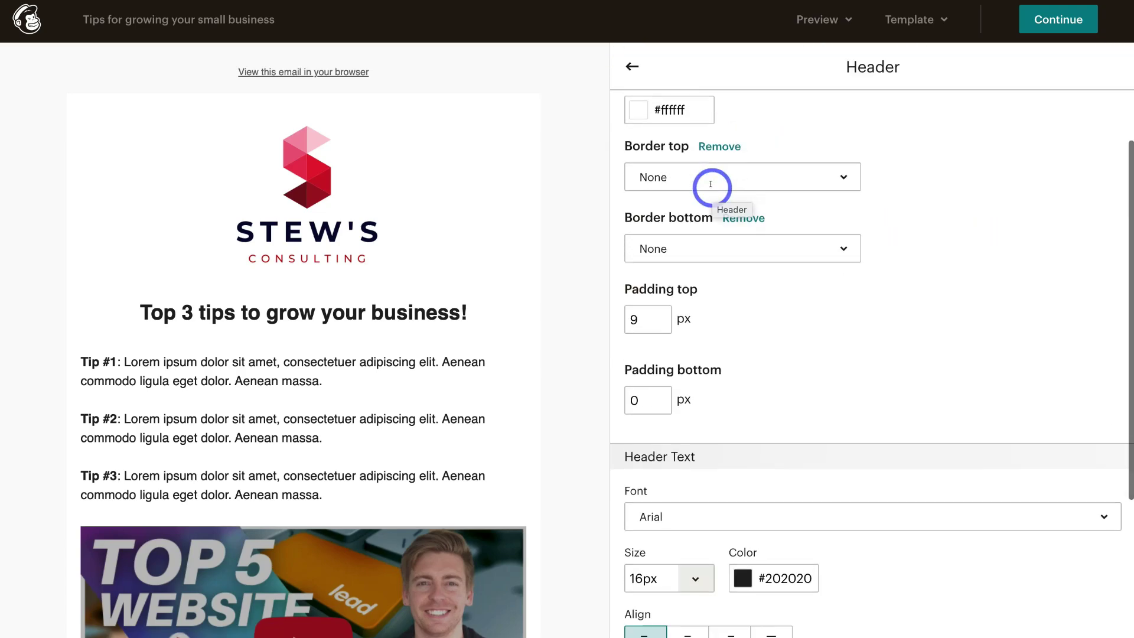
pyautogui.scroll(4, 711, 189)
pyautogui.click(630, 70)
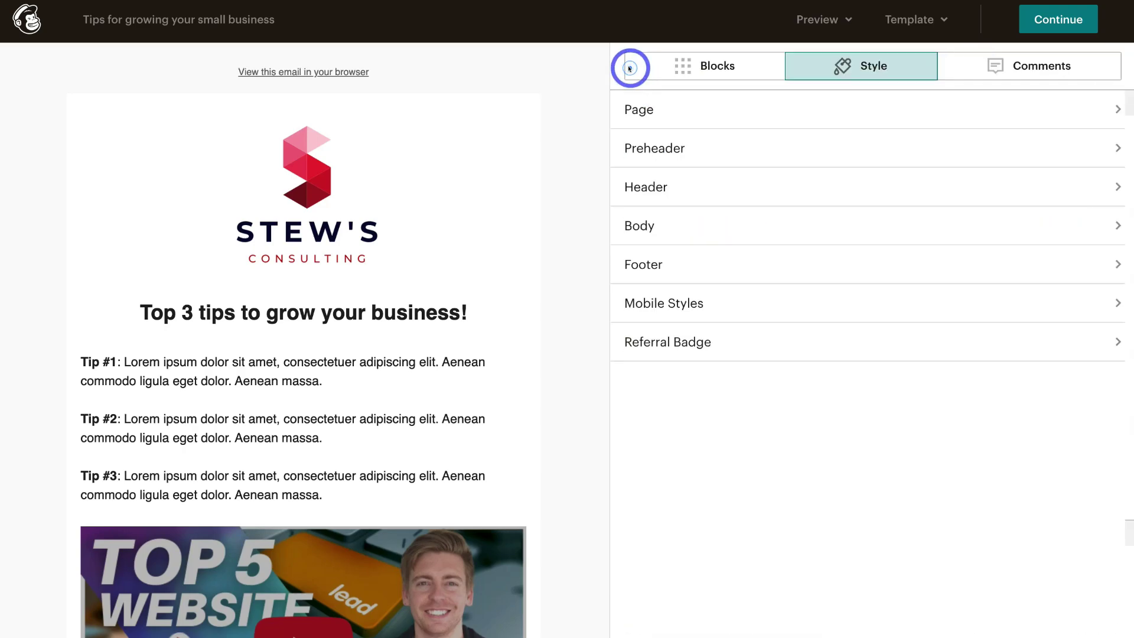
pyautogui.click(685, 261)
pyautogui.scroll(-5, 918, 225)
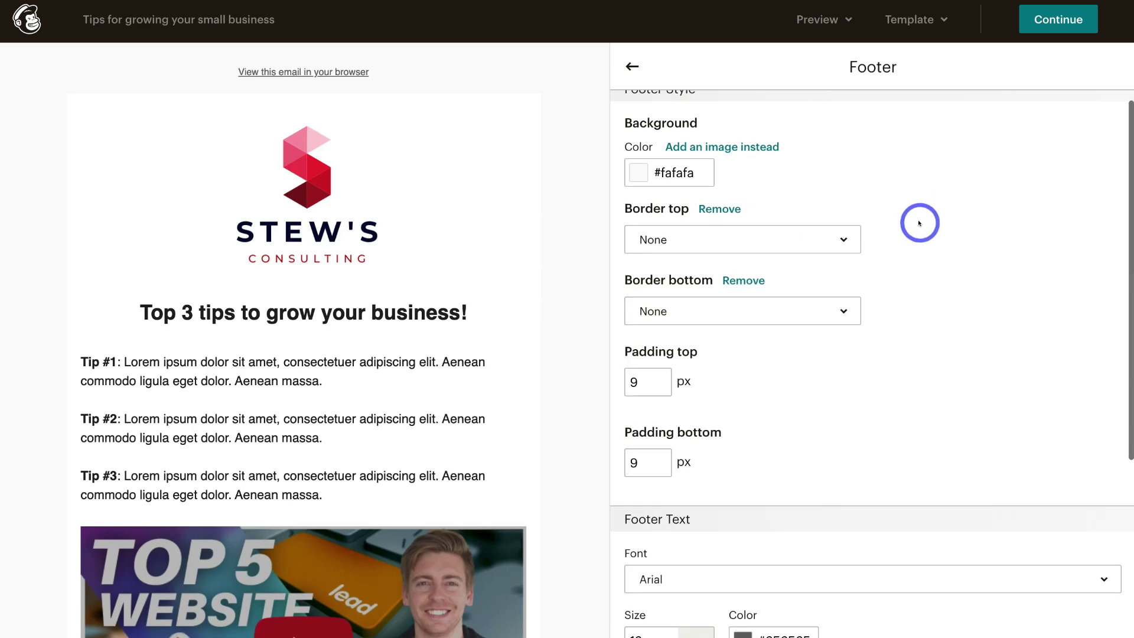
pyautogui.scroll(5, 918, 223)
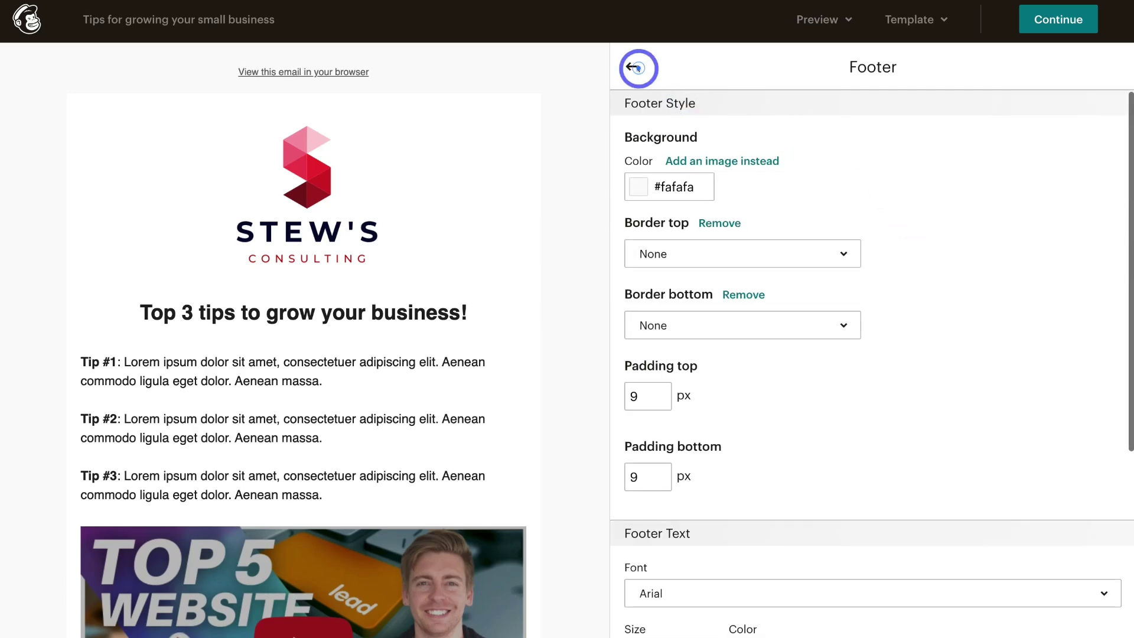
pyautogui.click(632, 67)
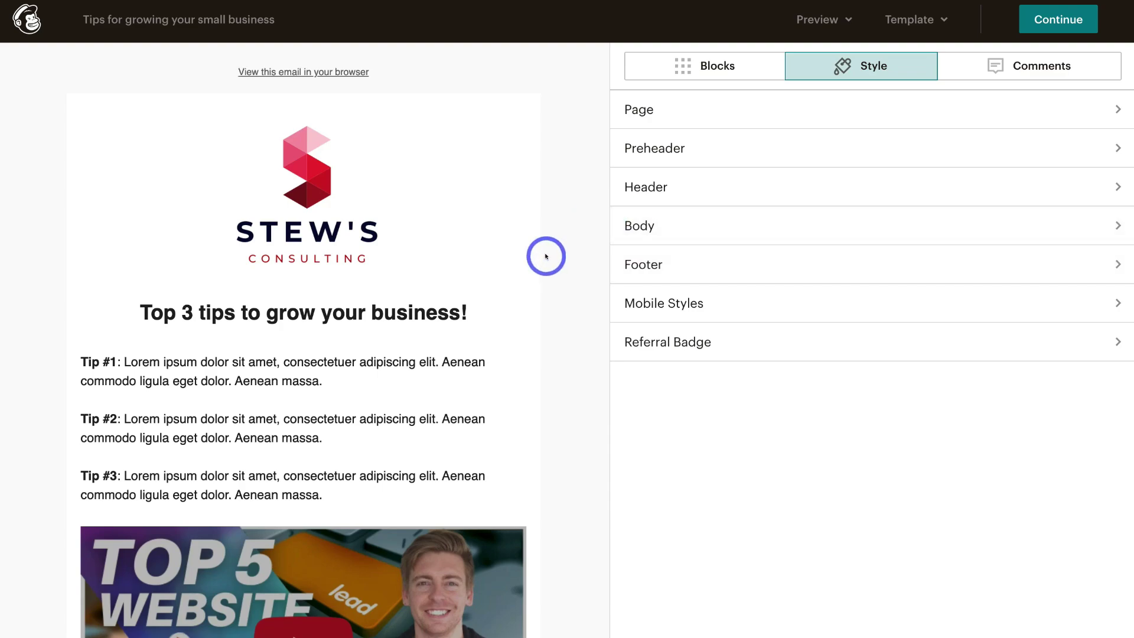
# Review the whole email design from the logo and tips through the video to the social icons and footer.
pyautogui.scroll(-1, 546, 256)
pyautogui.scroll(1, 546, 256)
pyautogui.scroll(-5, 546, 255)
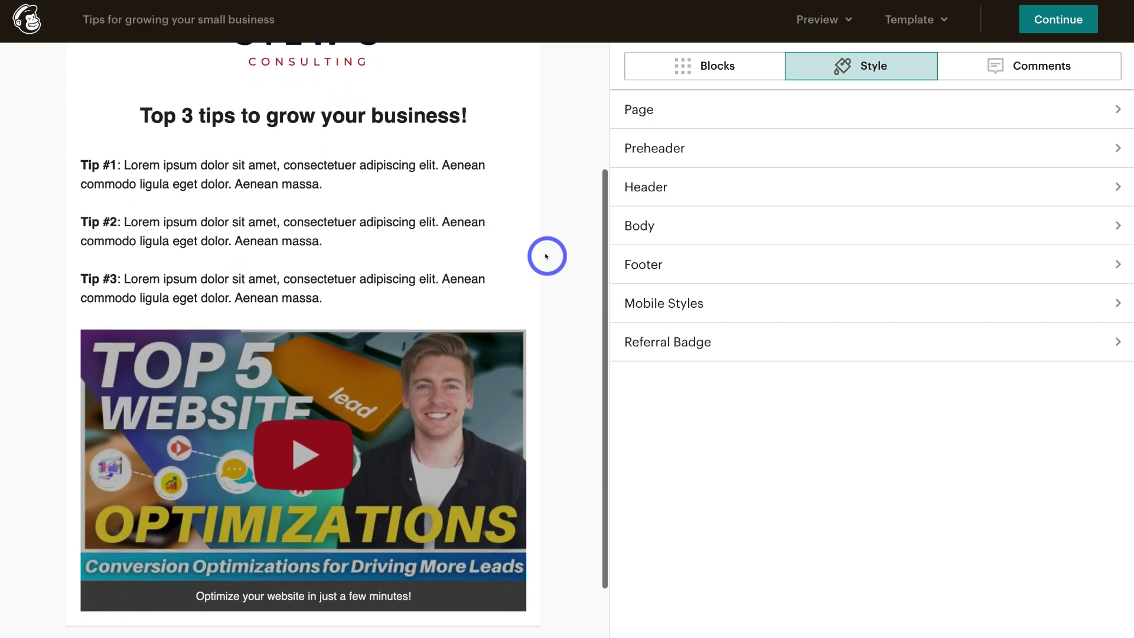
pyautogui.scroll(-3, 546, 255)
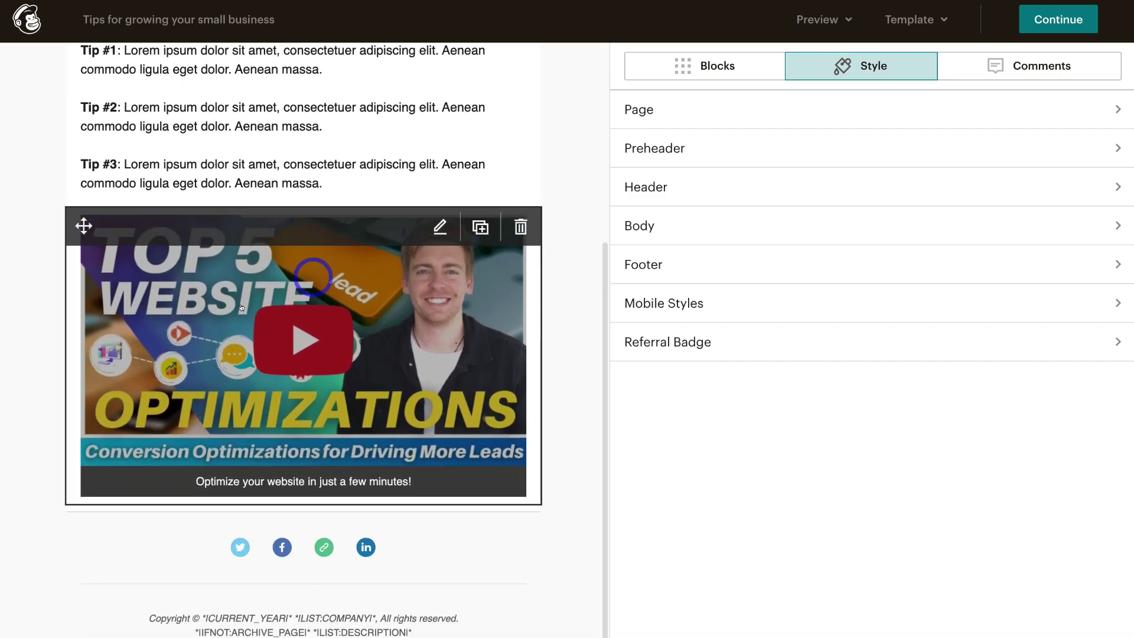
pyautogui.scroll(-2, 363, 329)
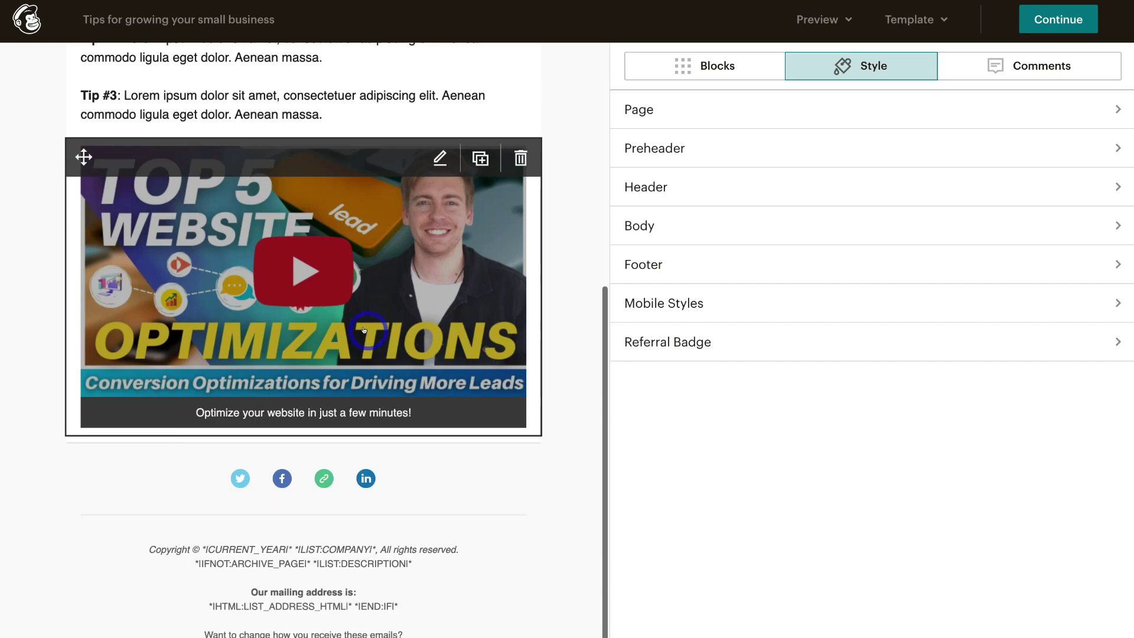
pyautogui.scroll(4, 364, 329)
pyautogui.scroll(-4, 278, 220)
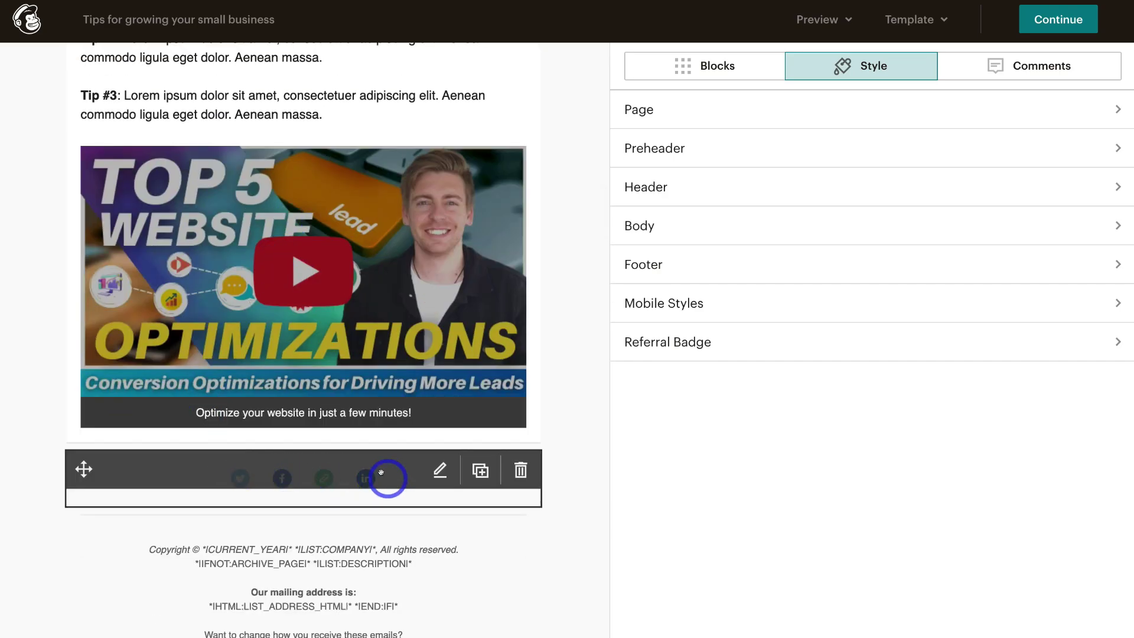
pyautogui.scroll(10, 381, 472)
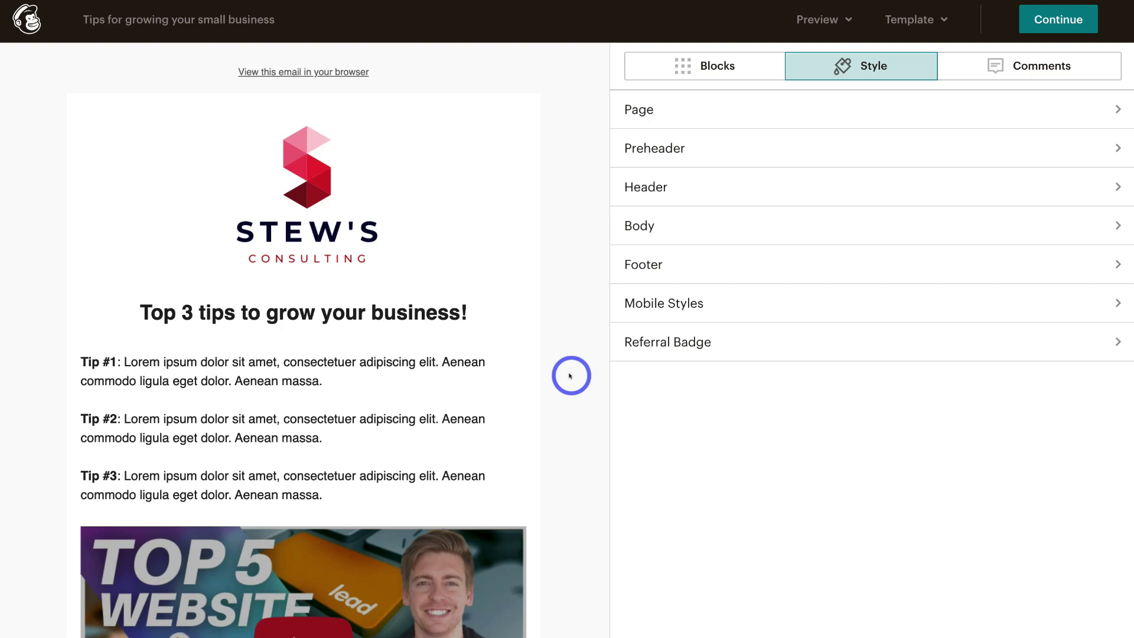
pyautogui.scroll(-1, 569, 375)
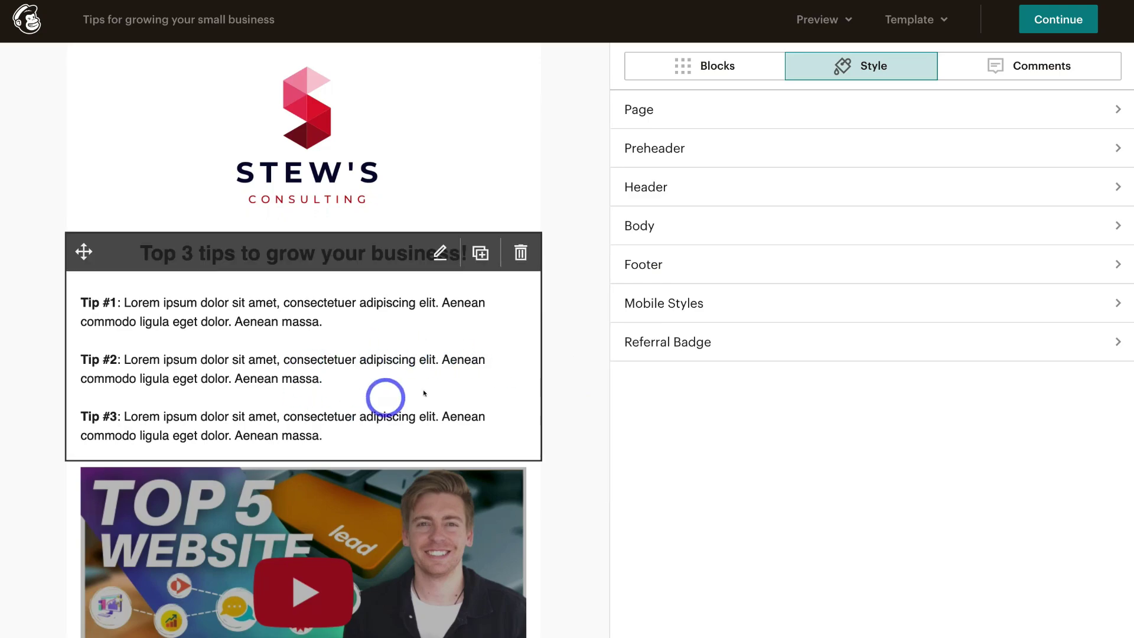
pyautogui.scroll(-3, 424, 392)
pyautogui.scroll(3, 422, 391)
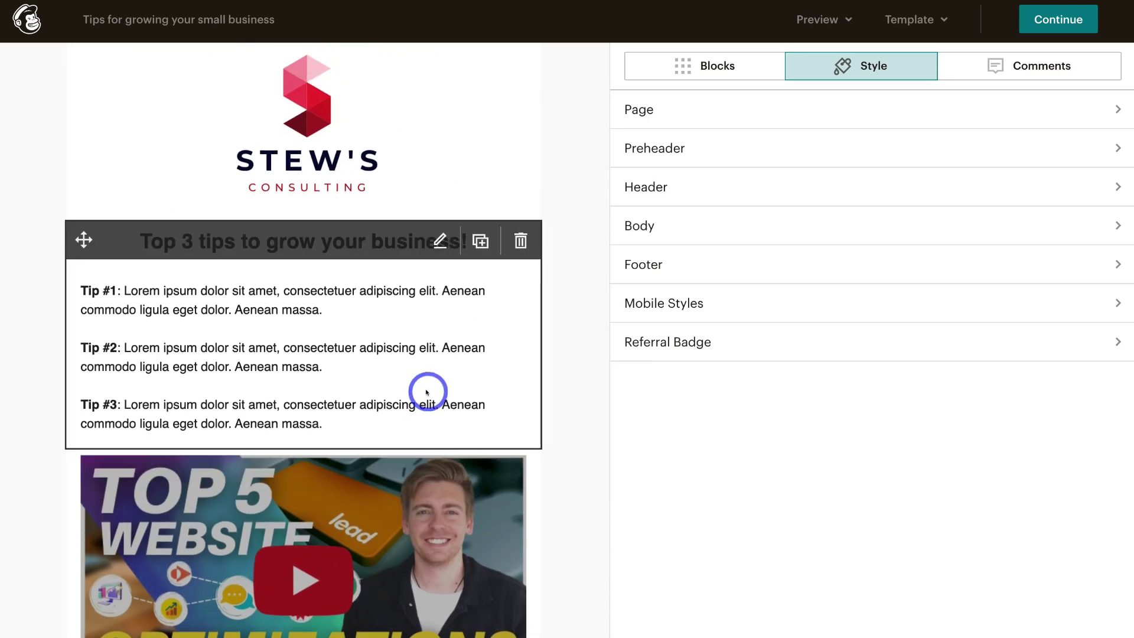
pyautogui.scroll(-5, 427, 392)
pyautogui.scroll(6, 426, 392)
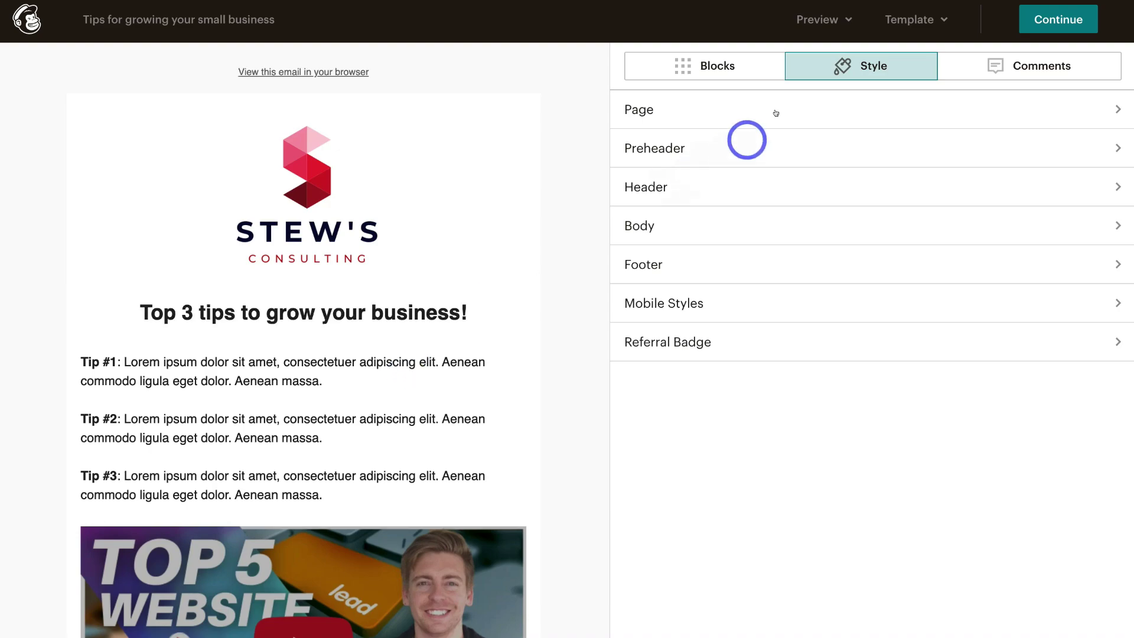
# Check the available preview and test options, and finish the design to continue to the campaign overview.
pyautogui.click(826, 23)
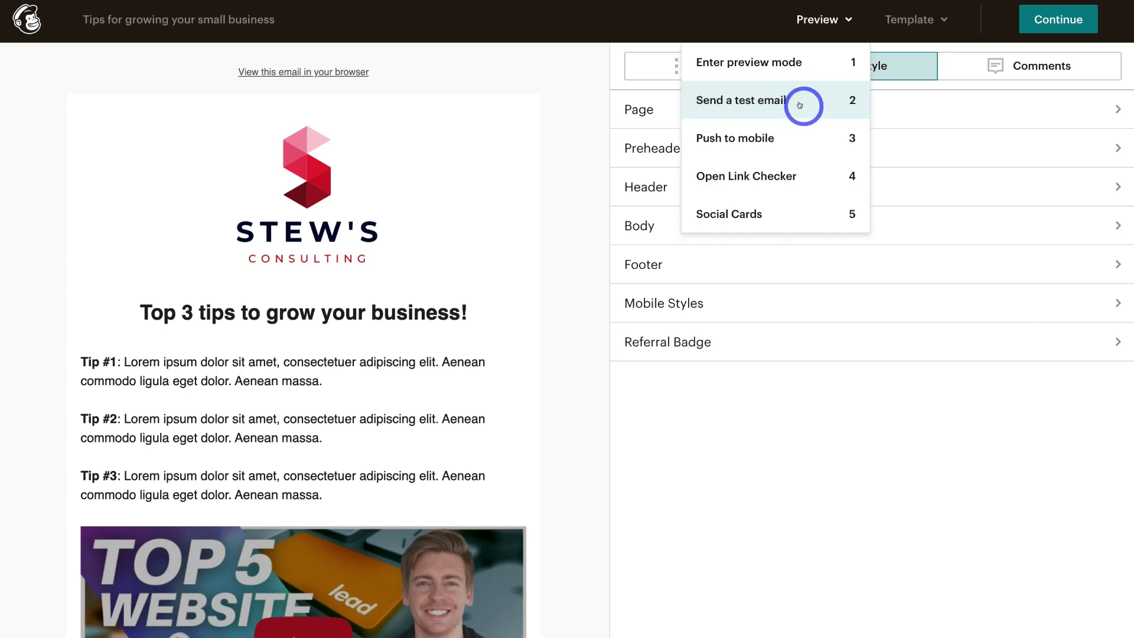
pyautogui.click(1073, 20)
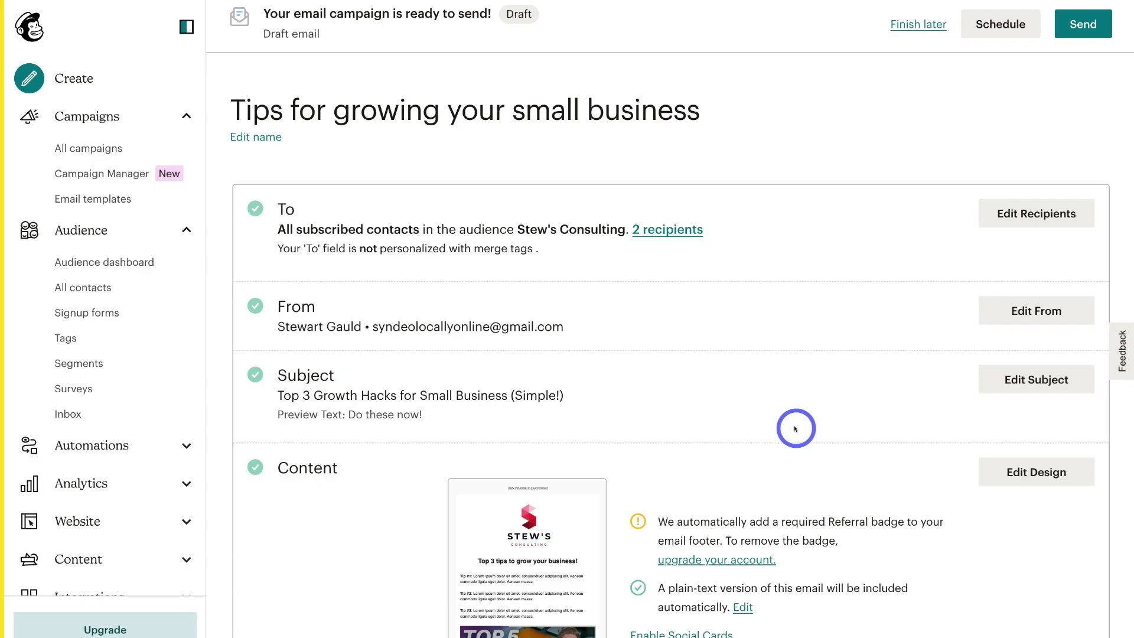